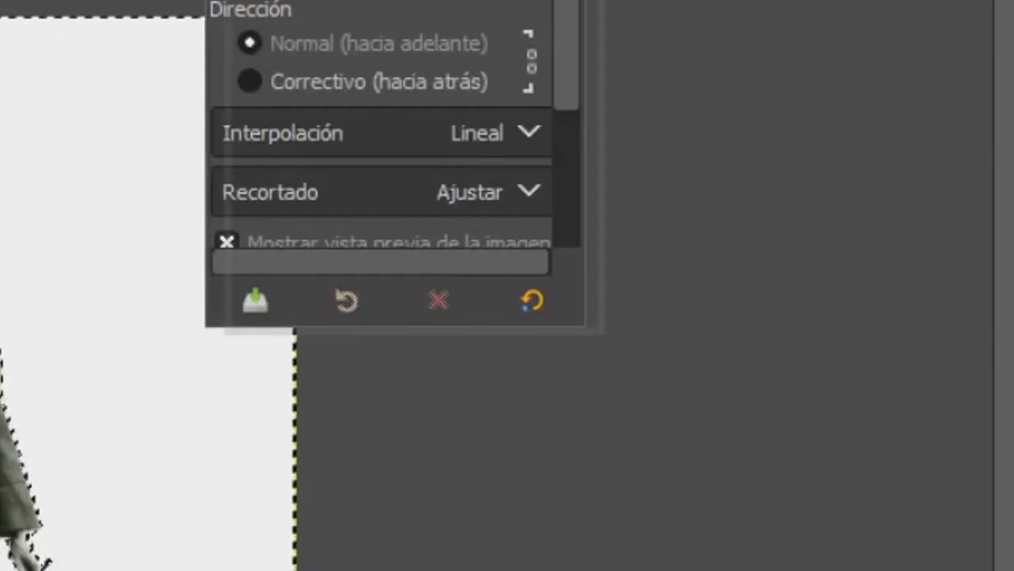
- In Preferences' toolbox settings, hide and then re-show the selection tools group
left_click_drag(464, 4, 426, 70)
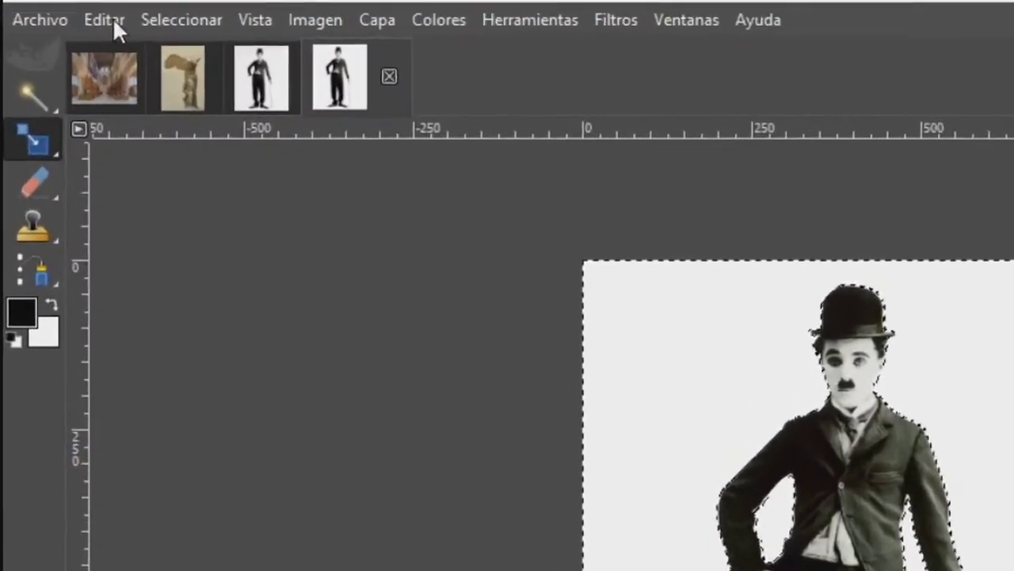
left_click(114, 23)
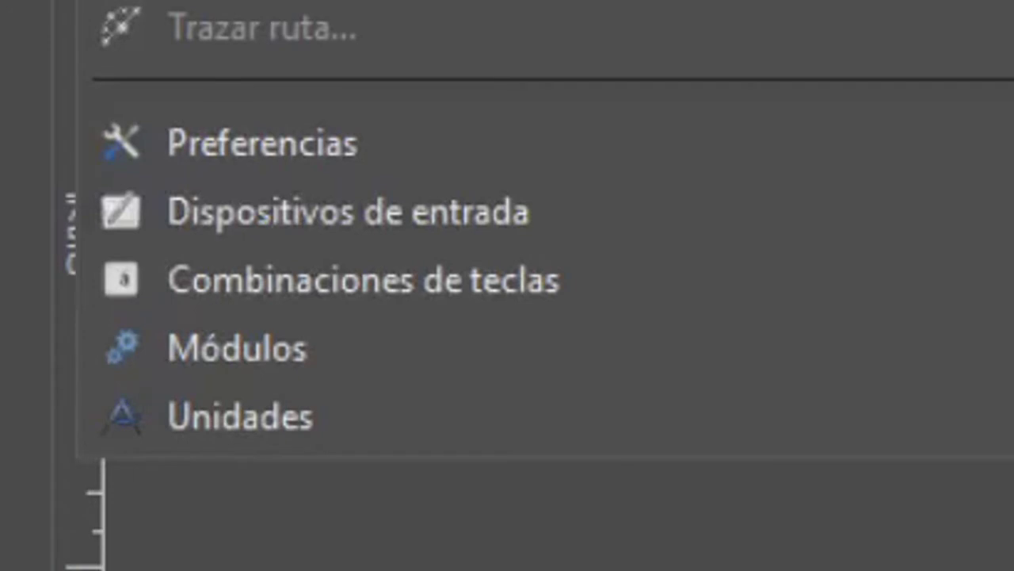
left_click(311, 147)
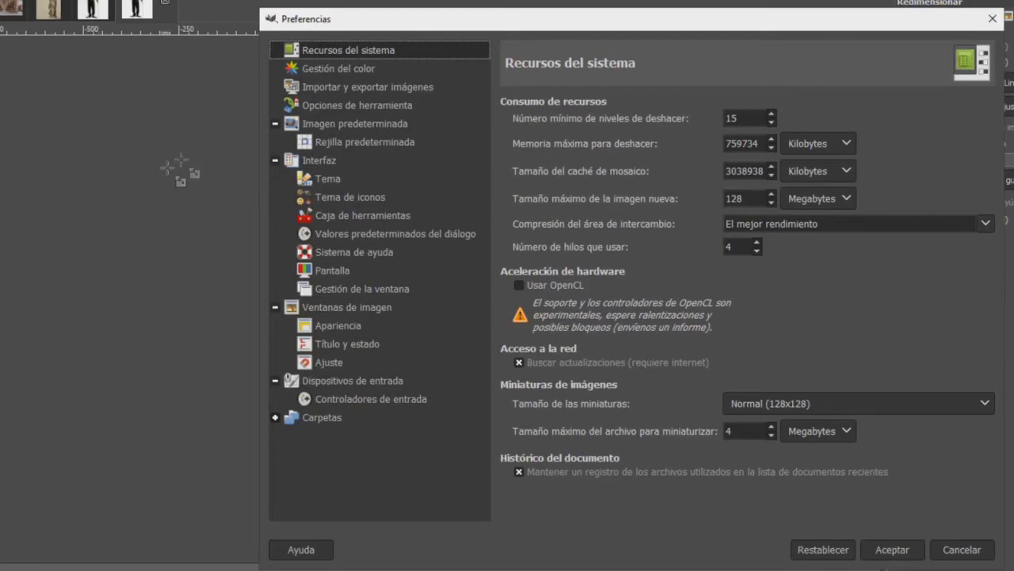
left_click(379, 218)
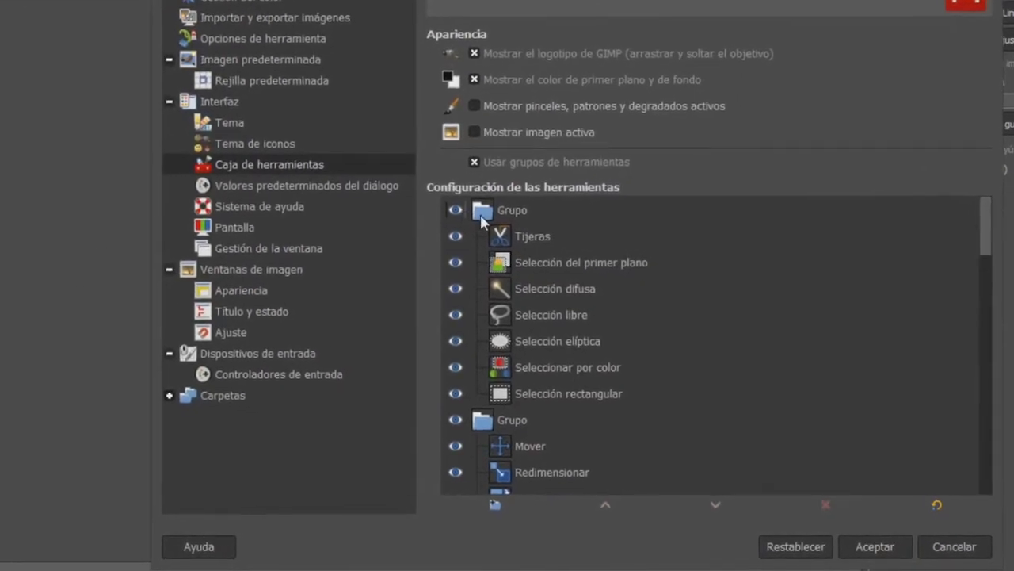
left_click(357, 148)
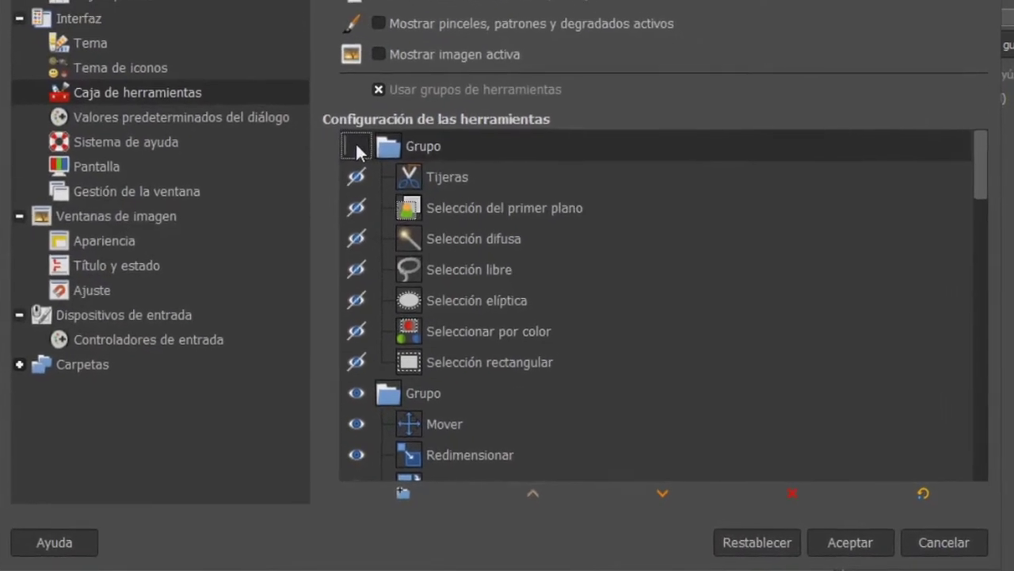
left_click(355, 147)
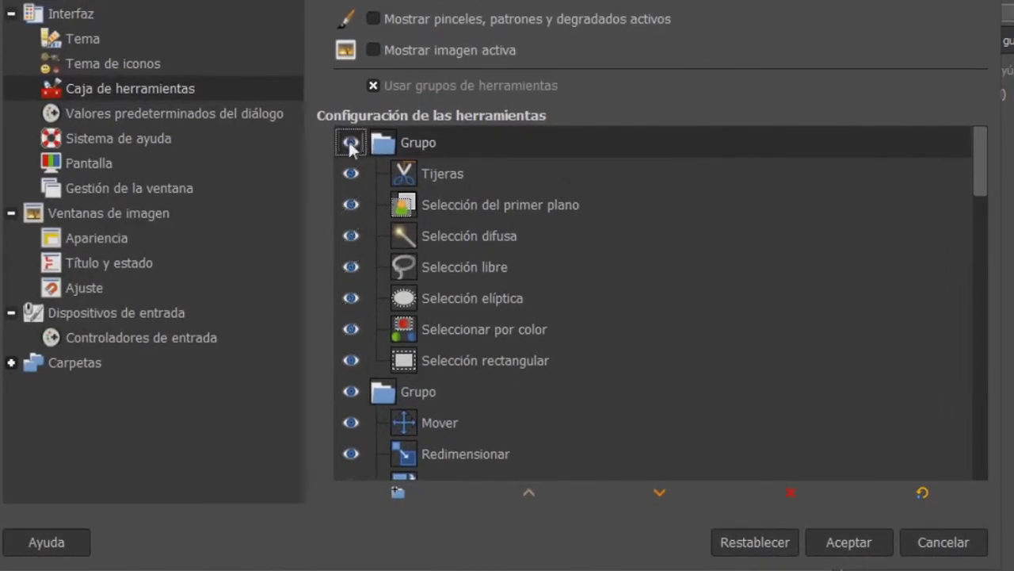
- Scroll through the toolbox tool list, then close Preferences without keeping changes
scroll(453, 375, "down", 1)
scroll(453, 375, "down", 1)
scroll(454, 376, "down", 1)
scroll(456, 381, "down", 1)
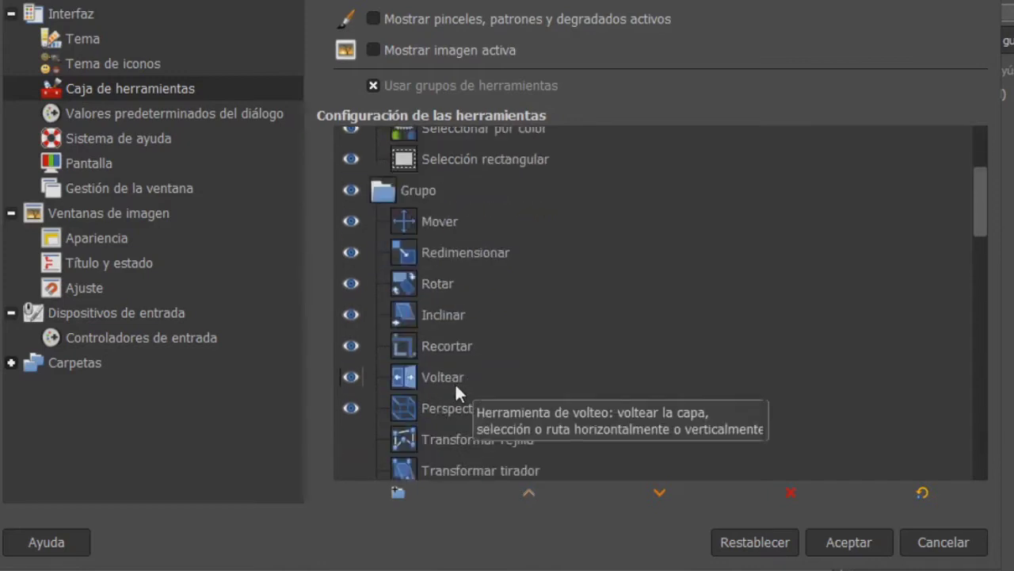
scroll(454, 387, "down", 3)
scroll(455, 391, "down", 1)
scroll(453, 392, "up", 2)
scroll(453, 391, "up", 2)
scroll(454, 392, "up", 3)
scroll(453, 392, "up", 1)
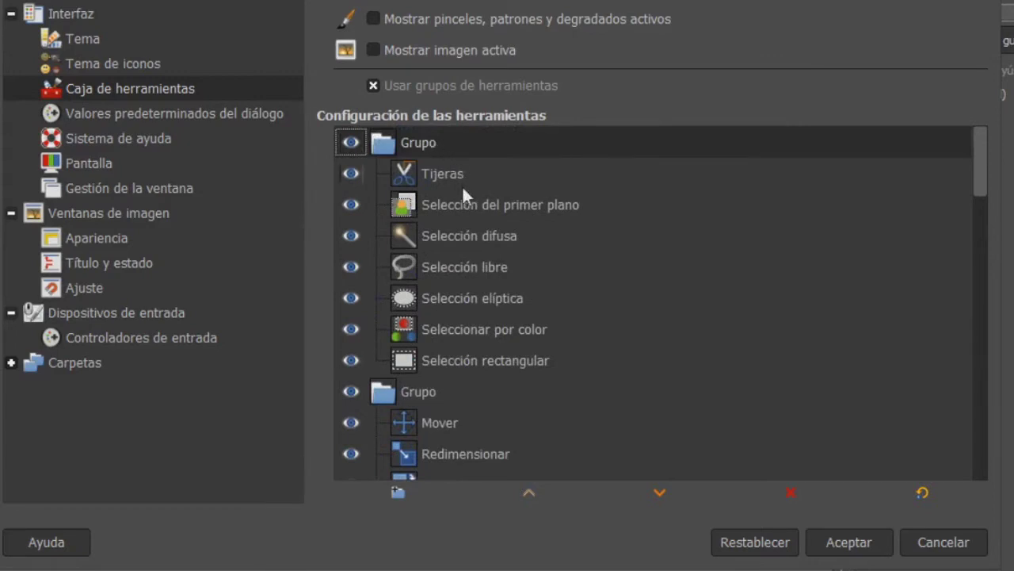
scroll(462, 186, "down", 3)
scroll(463, 201, "down", 1)
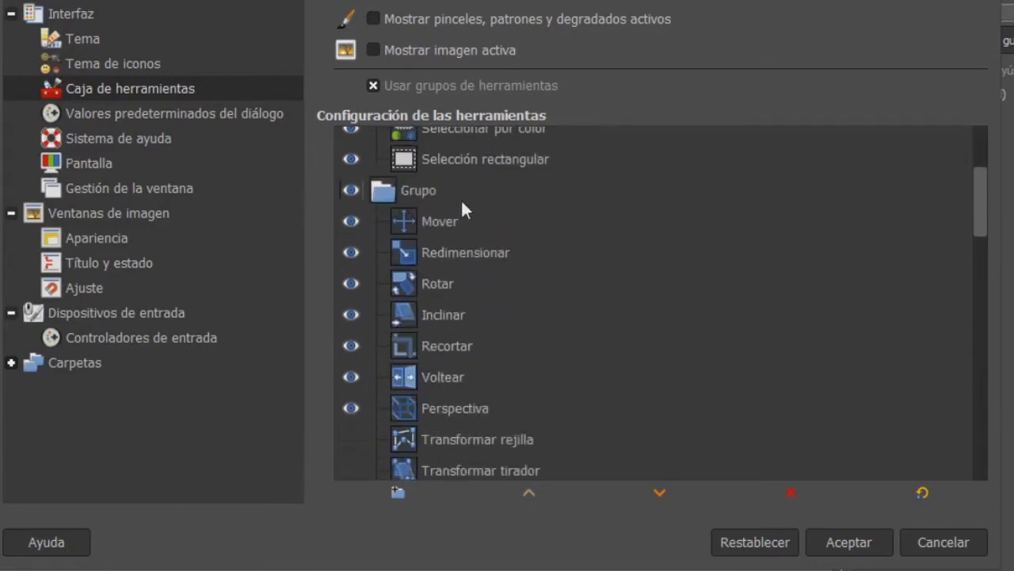
scroll(461, 205, "down", 3)
scroll(459, 208, "down", 3)
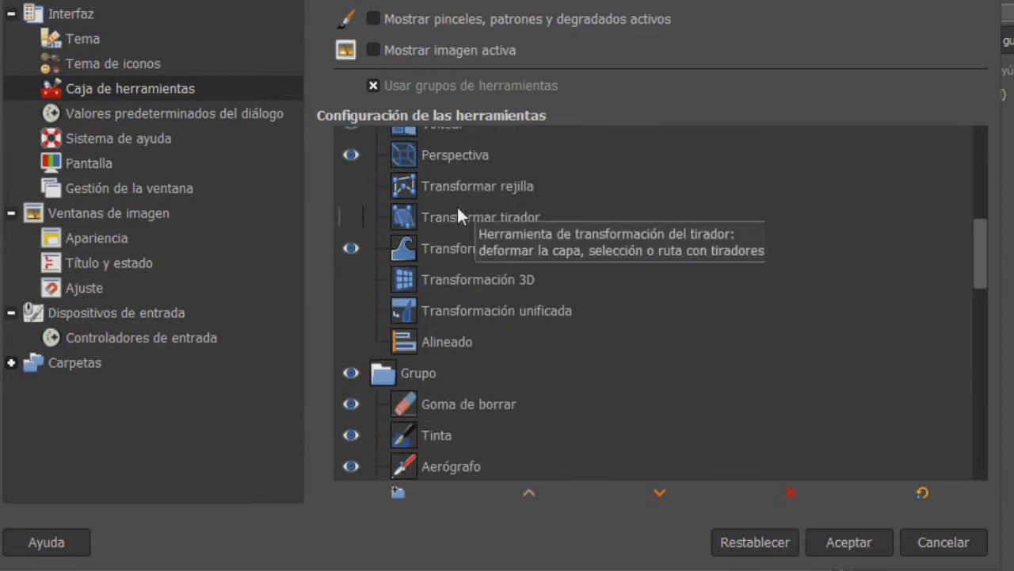
left_click(909, 545)
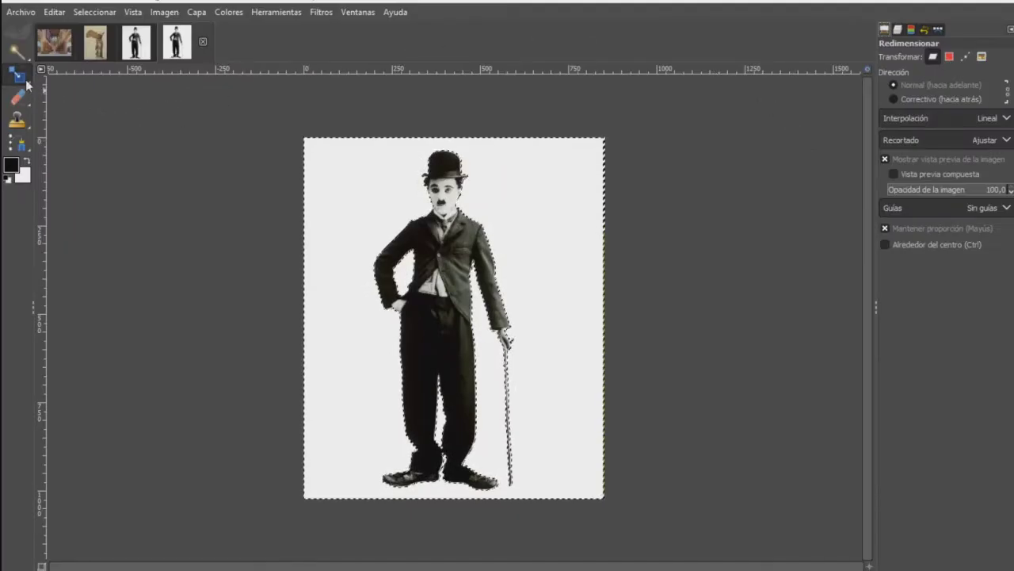
mouse_move(17, 76)
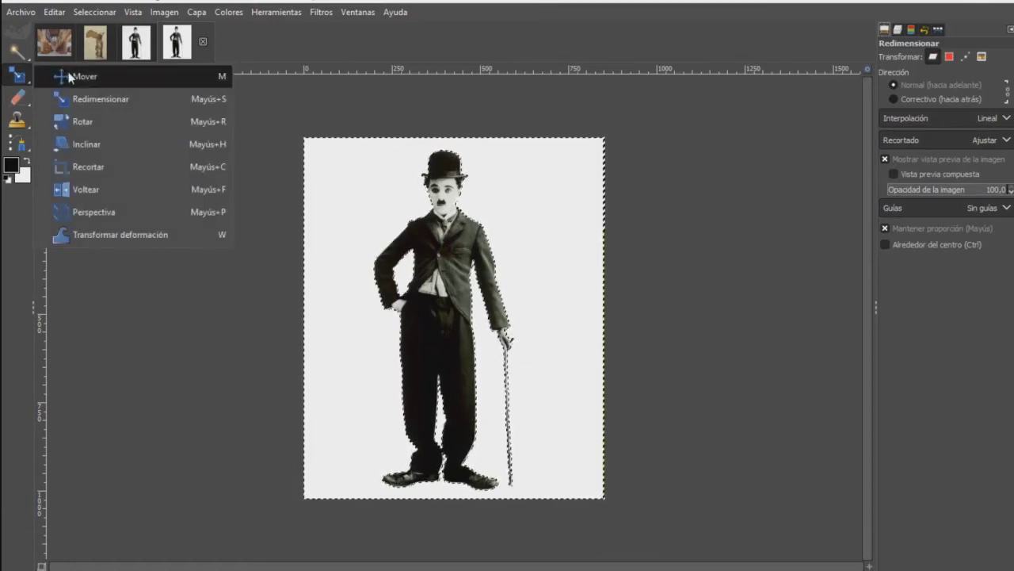
- Set Mover to layer mode, nudge the Chaplin layer right and back, and show Layers
left_click(83, 76)
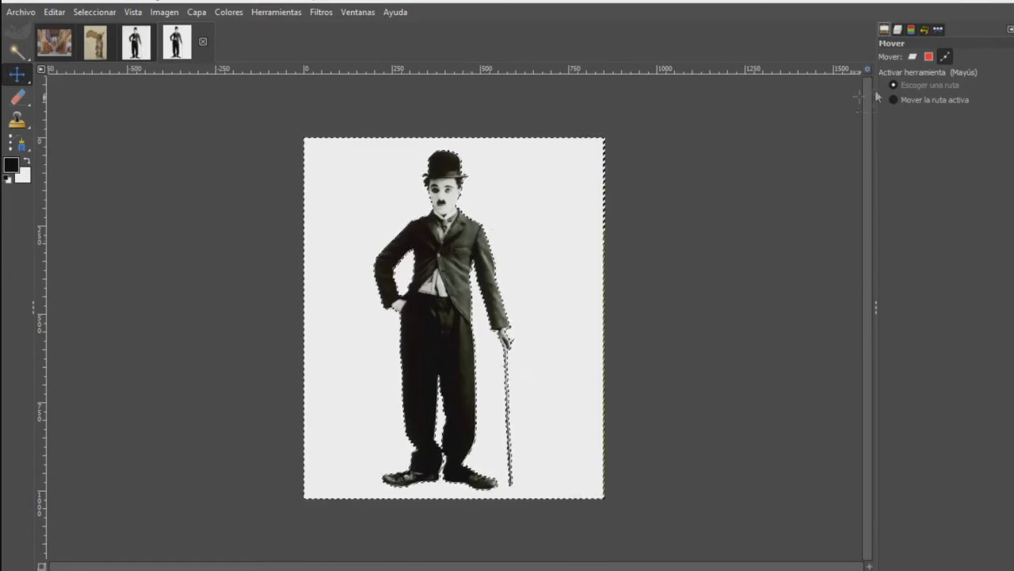
left_click(914, 56)
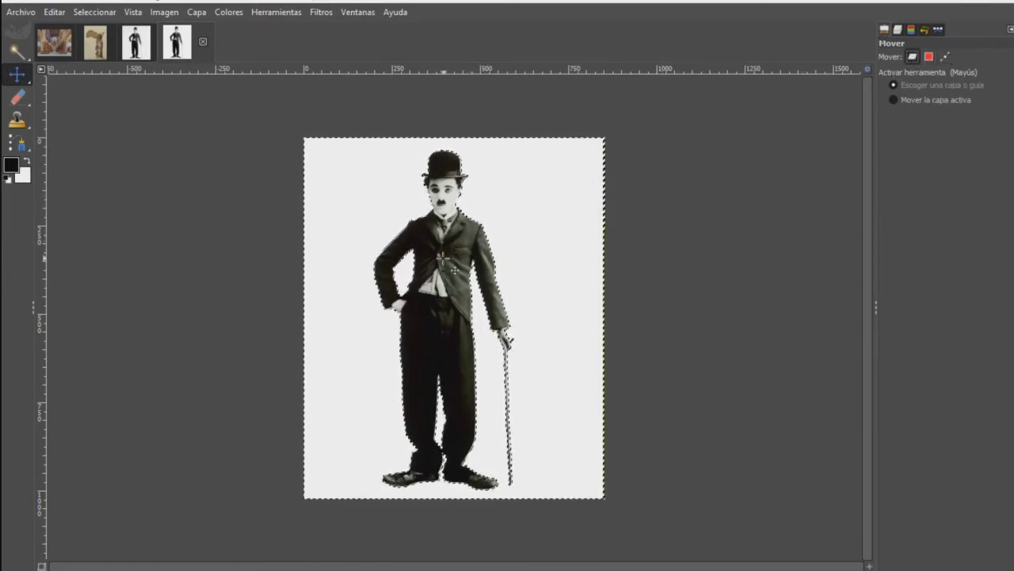
left_click_drag(454, 268, 489, 271)
left_click_drag(472, 325, 451, 275)
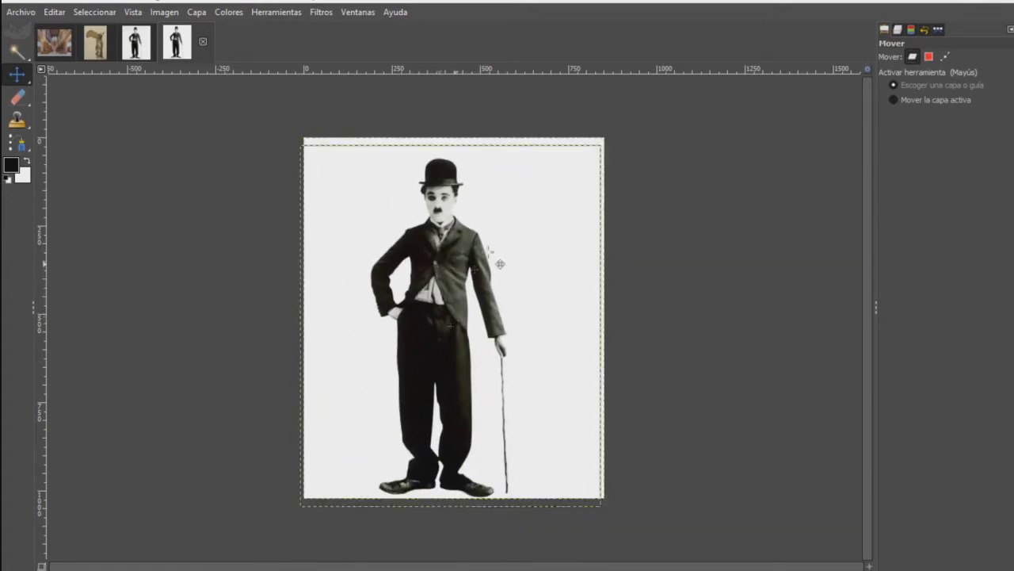
left_click(899, 31)
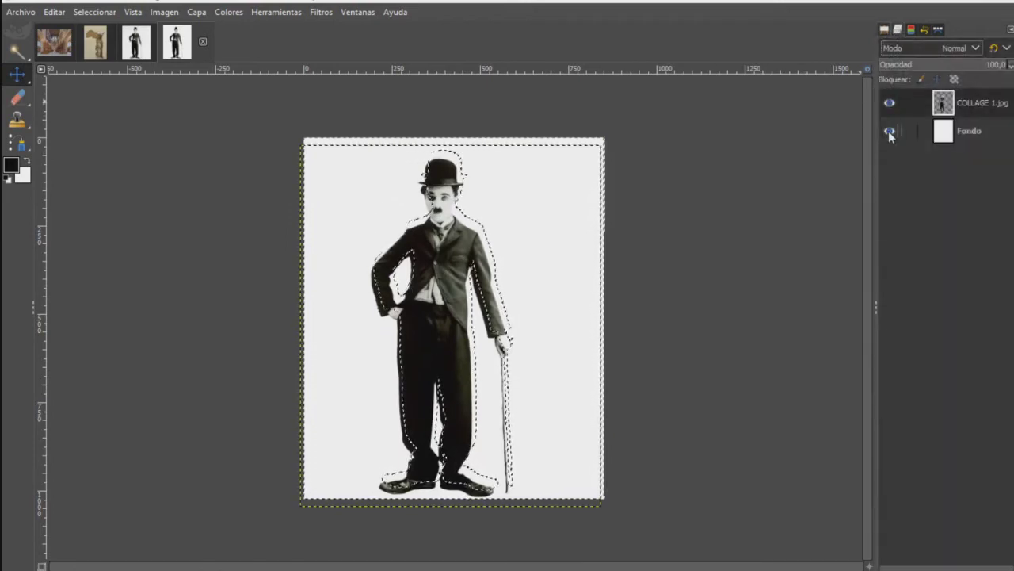
- Hide the Fondo layer, then drag the Chaplin layer up-left and back into alignment
left_click(889, 133)
left_click_drag(452, 294, 417, 284)
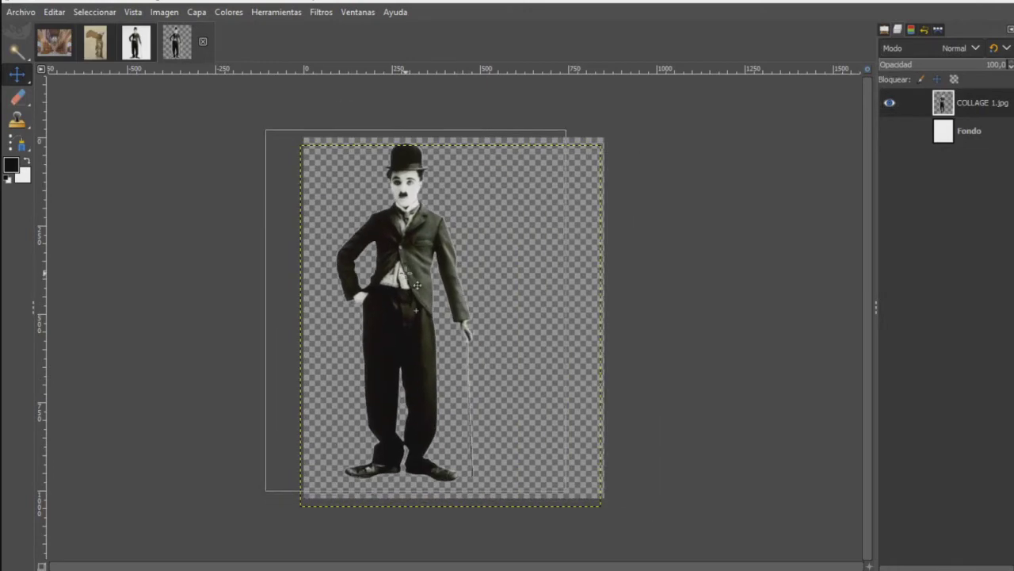
left_click_drag(417, 284, 457, 294)
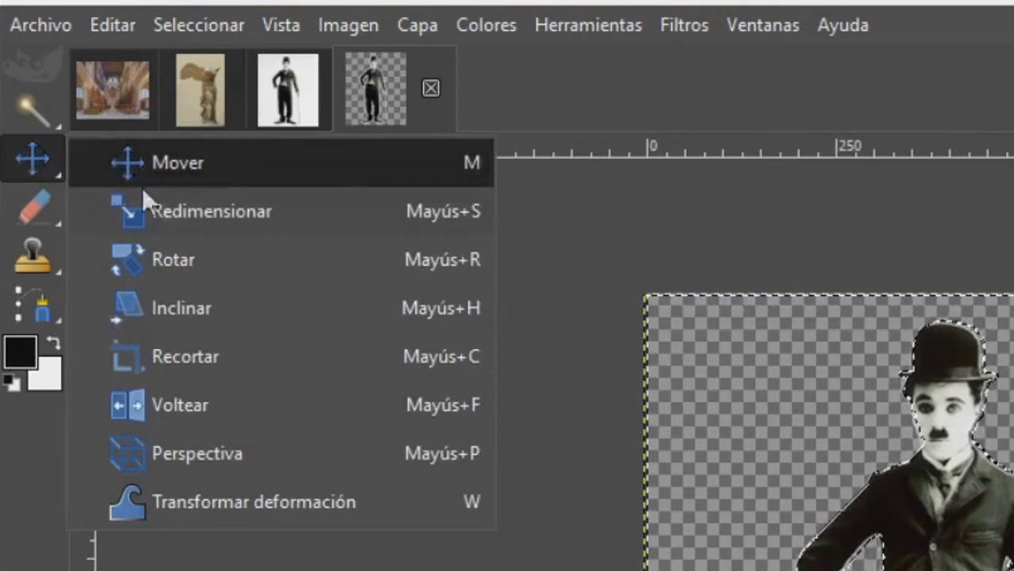
left_click(198, 222)
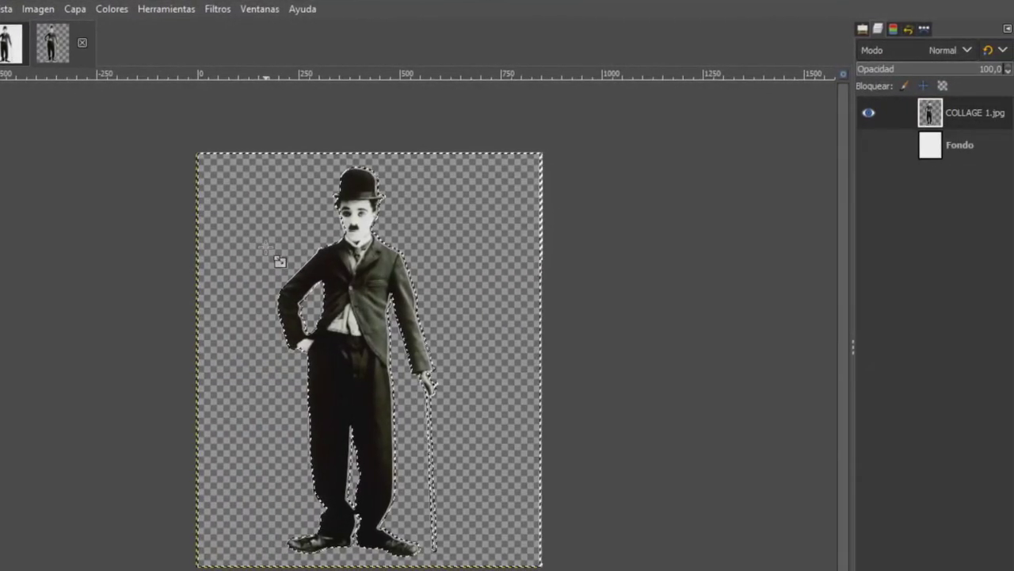
- Scale the Chaplin layer, trying smaller and larger corner drags, ending near 847 × 1020
left_click(238, 194)
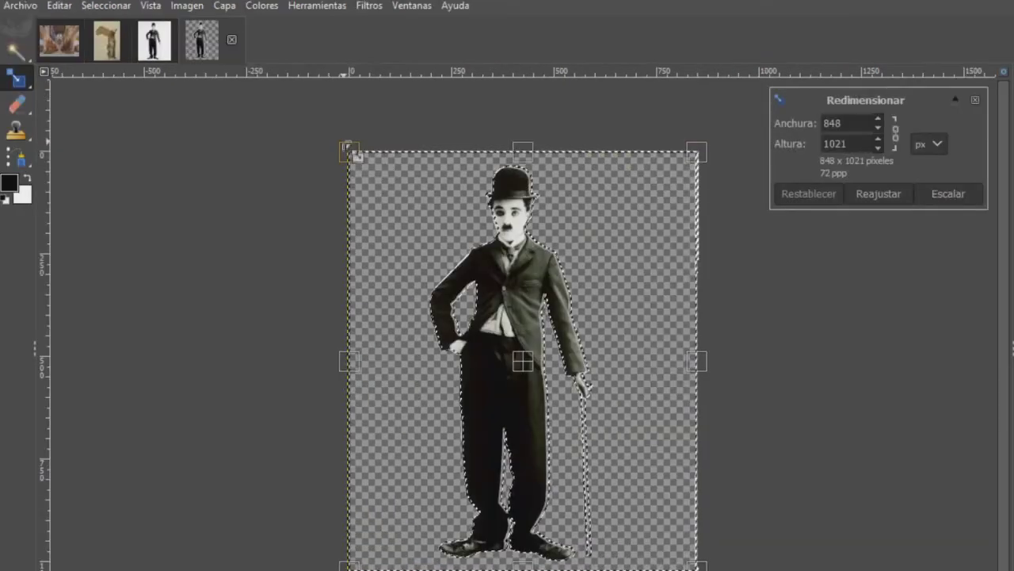
left_click_drag(424, 208, 517, 438)
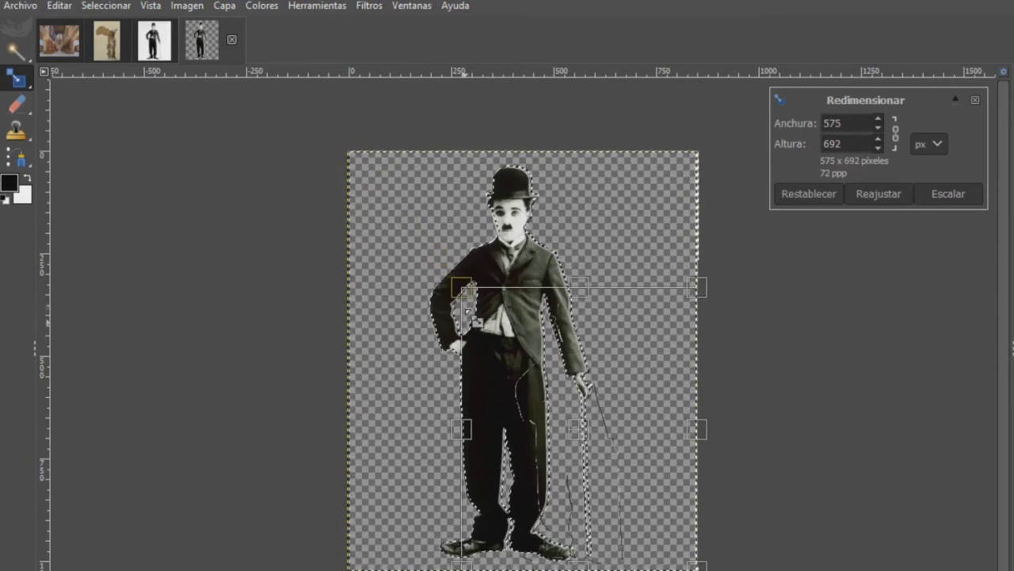
left_click_drag(461, 287, 355, 154)
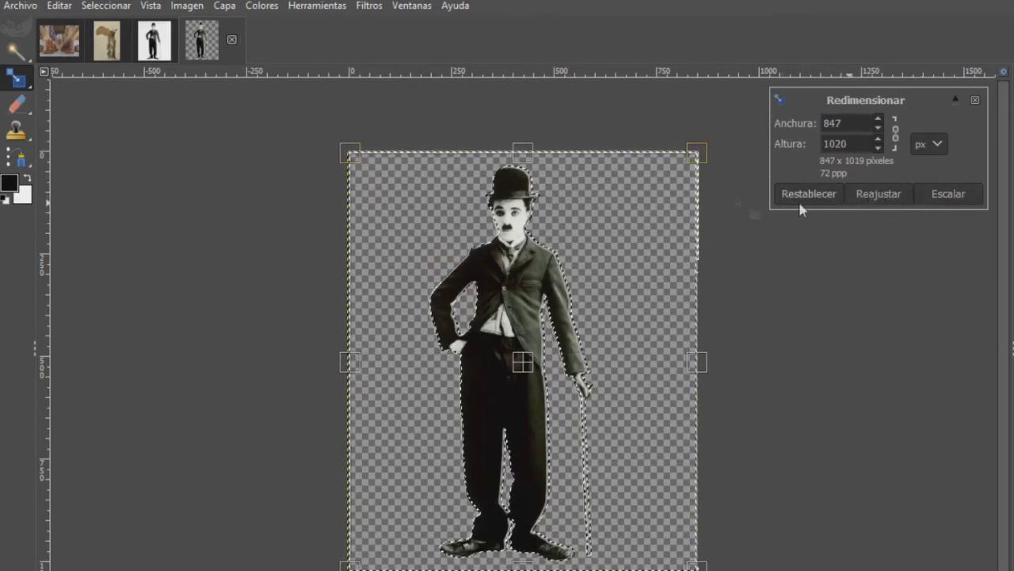
left_click(115, 6)
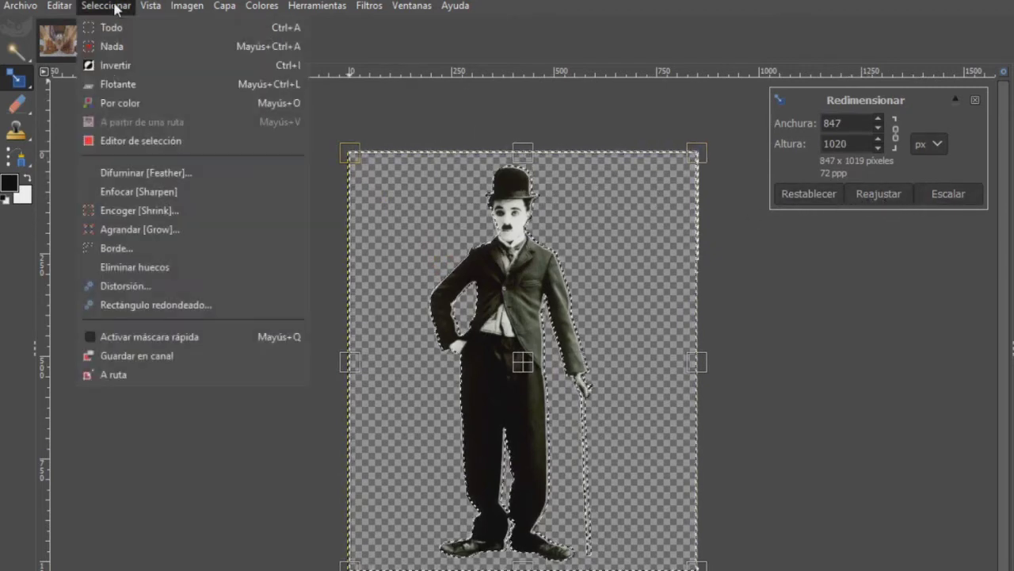
- Clear the selection, link width and height with px units, then cancel the Chaplin scale
left_click(135, 48)
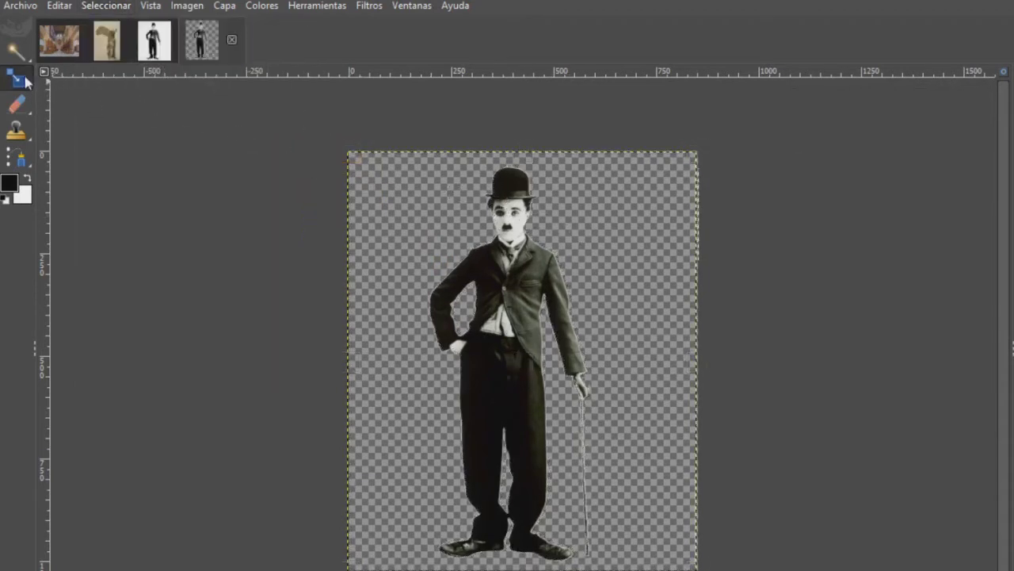
left_click(435, 213)
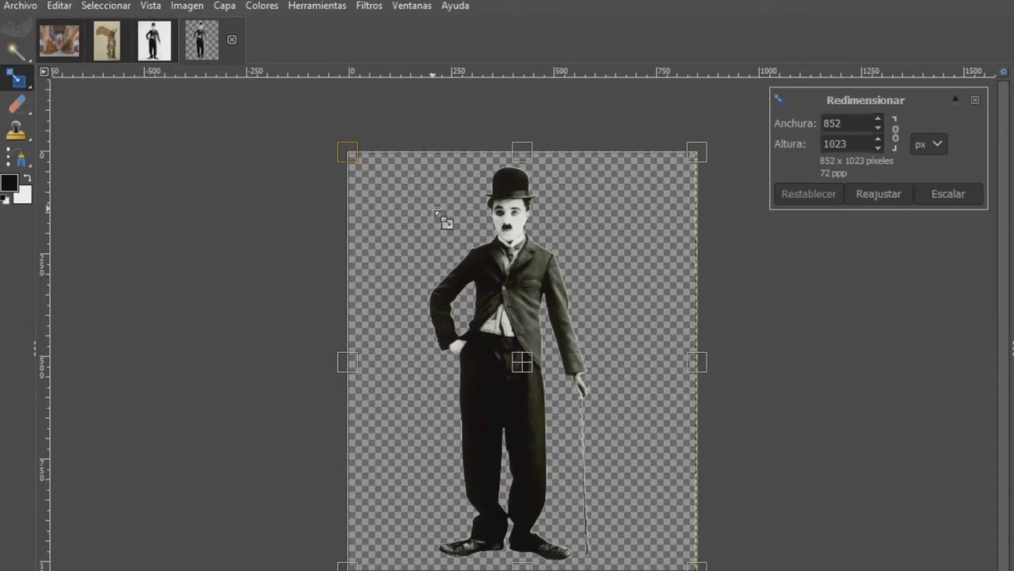
left_click(897, 148)
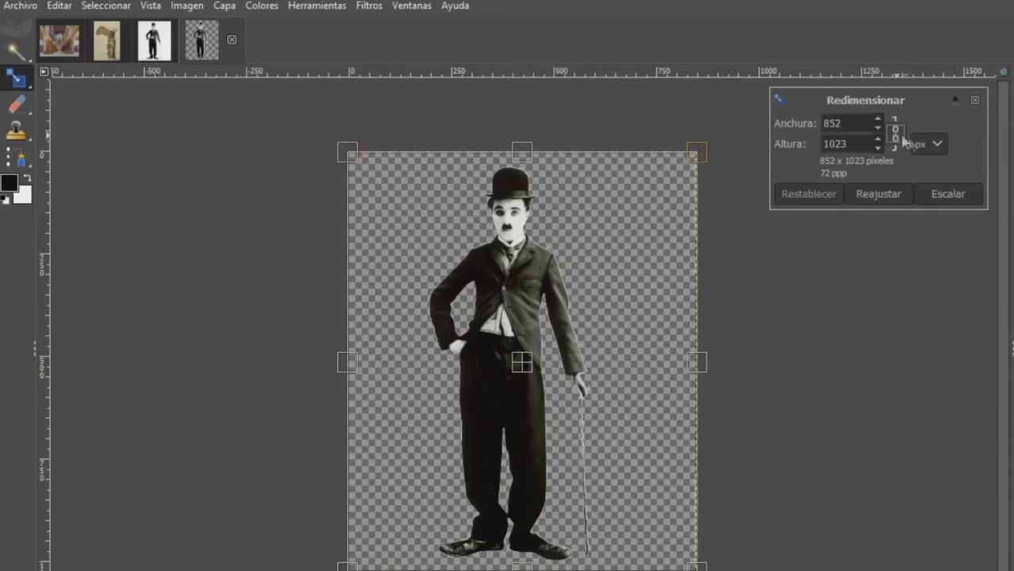
left_click(933, 143)
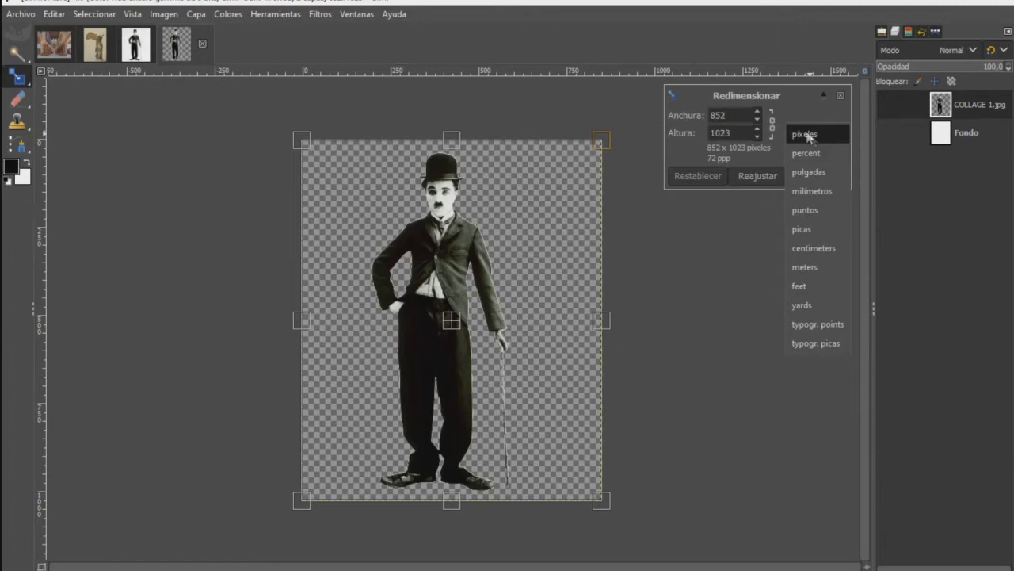
left_click(773, 132)
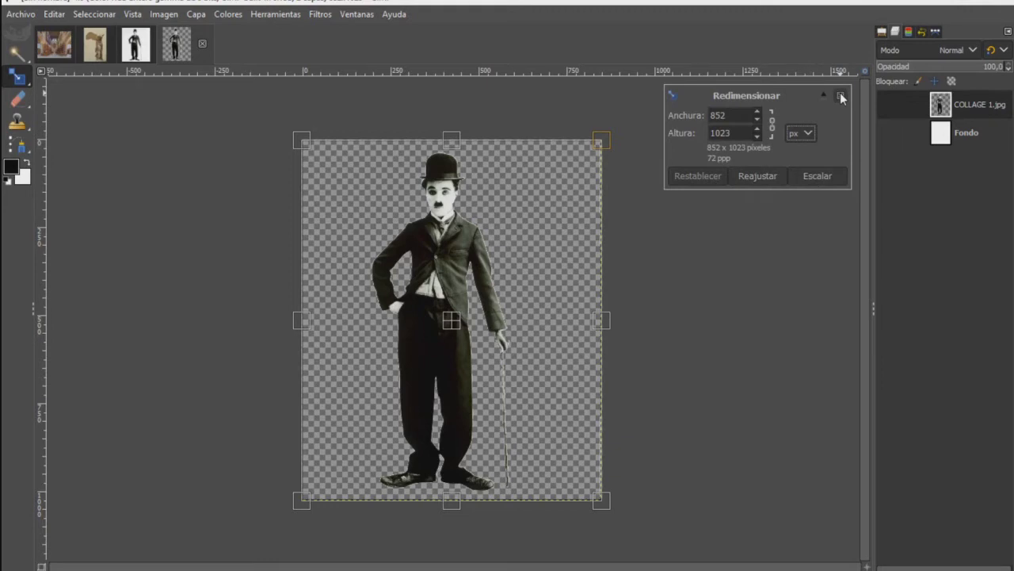
key("Escape")
left_click(681, 213)
- Preview rule-of-thirds, rule-of-fifths and golden-section guides while scaling the Chaplin layer
key("Escape")
left_click(409, 241)
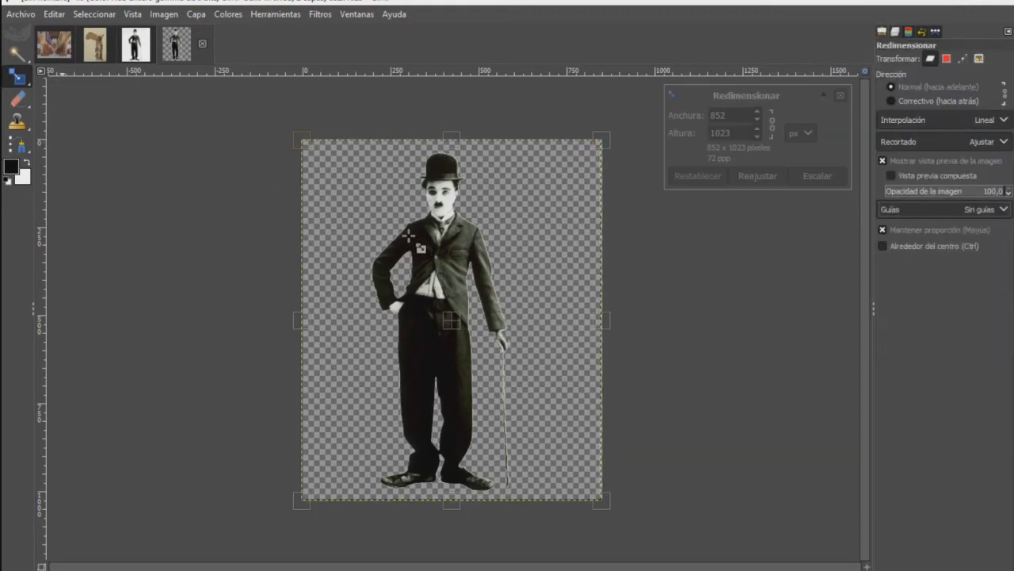
left_click(1003, 210)
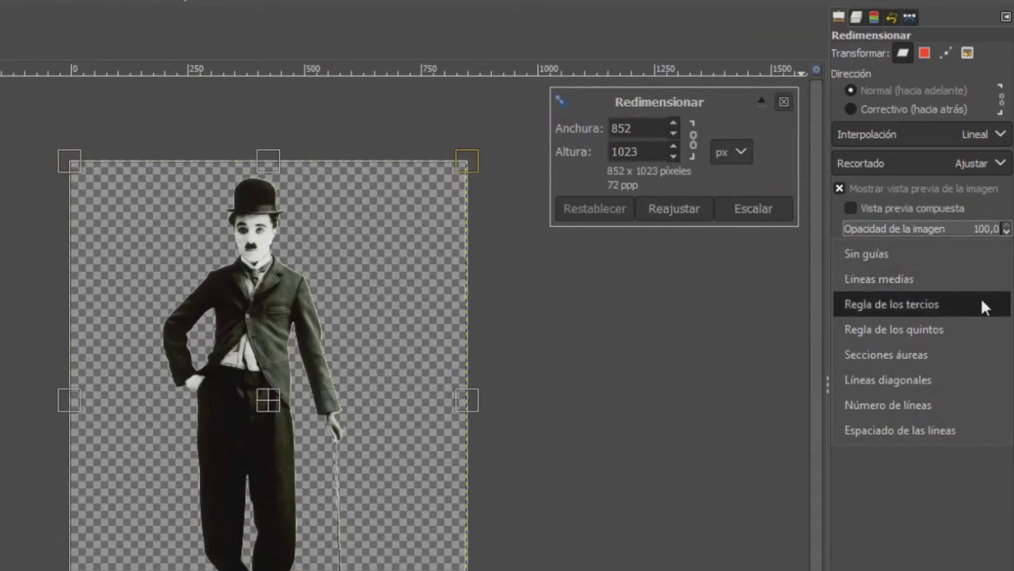
left_click(987, 304)
left_click(1007, 254)
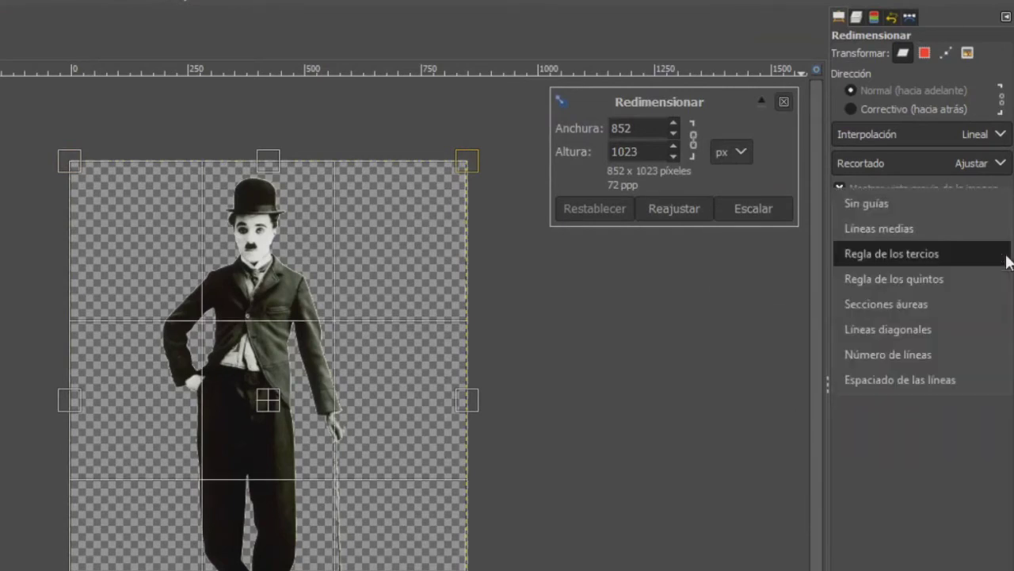
left_click(956, 277)
left_click(1000, 260)
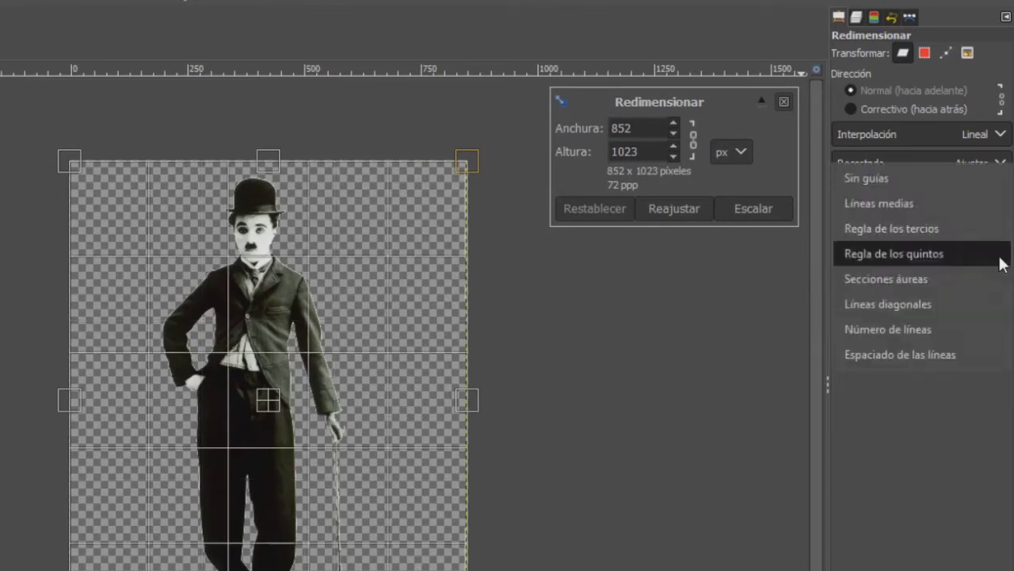
left_click(954, 273)
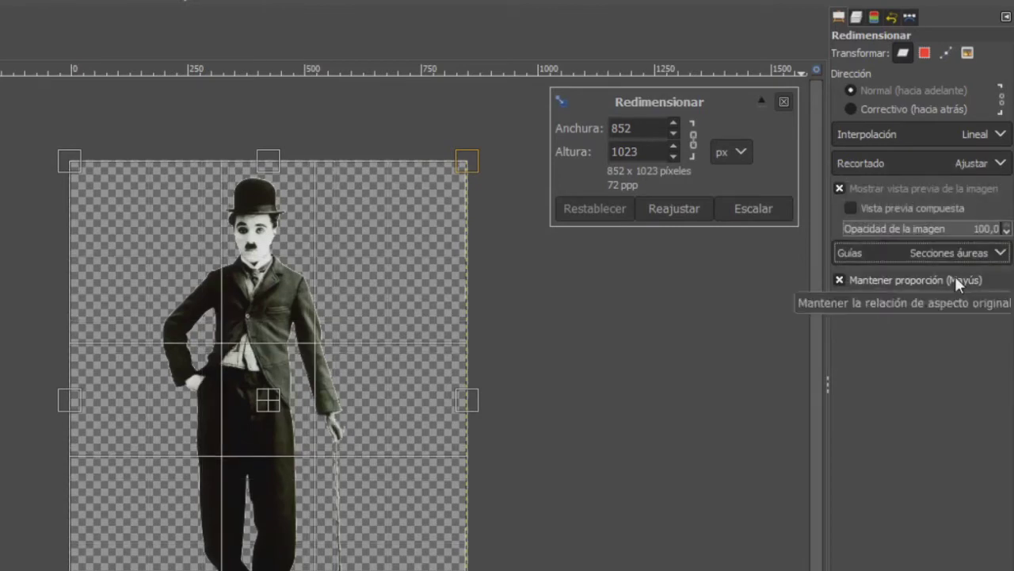
- Preview diagonal lines and both grid guide types, then set guides to Sin guías
left_click(1002, 255)
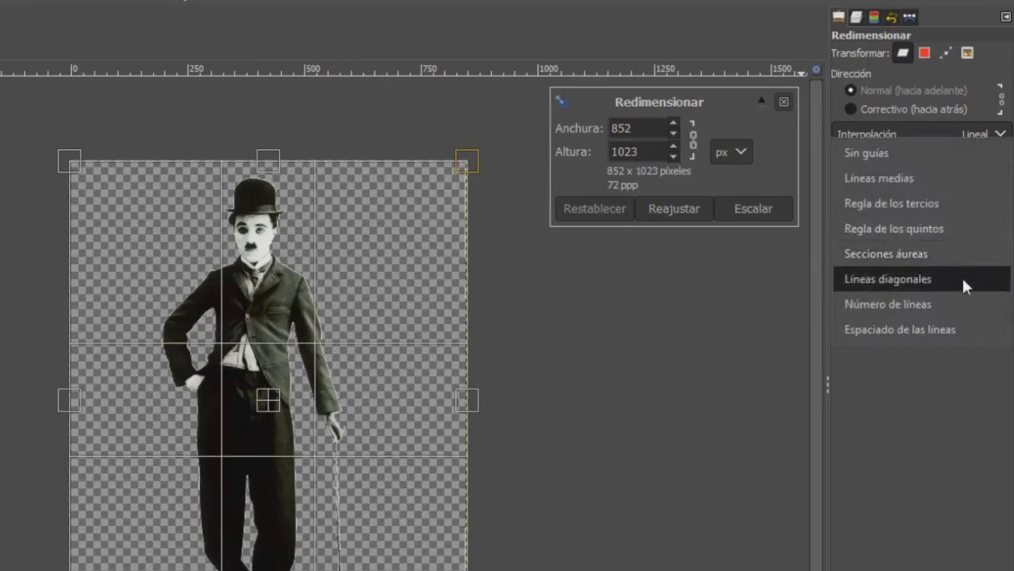
left_click(962, 277)
left_click(1002, 256)
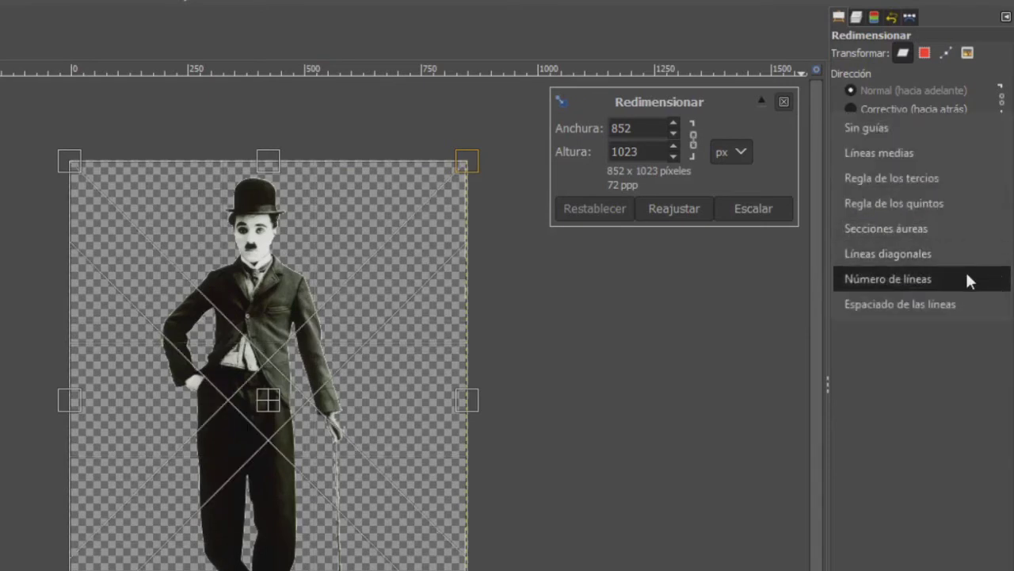
left_click(966, 277)
left_click(1000, 255)
left_click(978, 275)
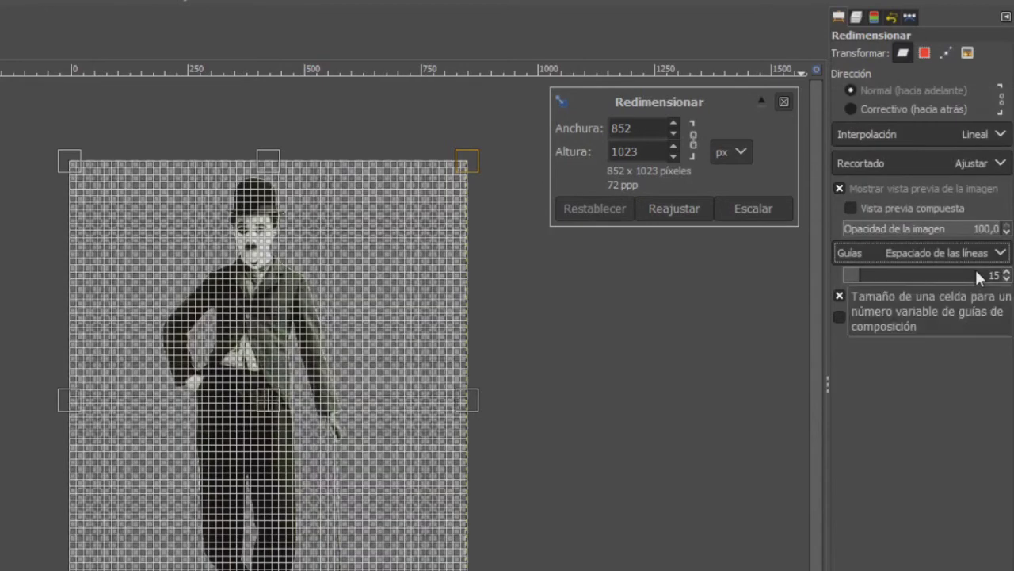
left_click(1000, 253)
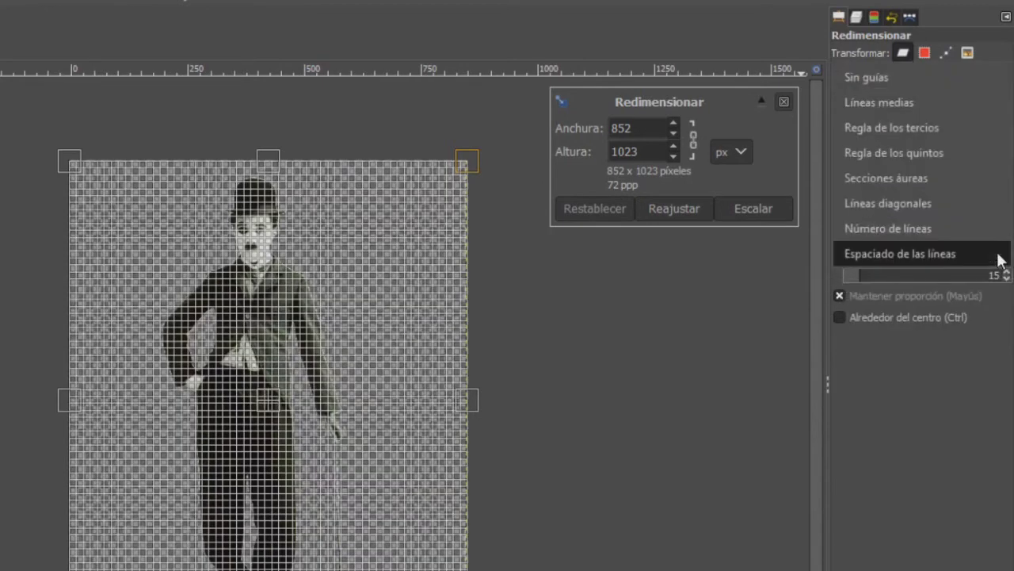
left_click(902, 79)
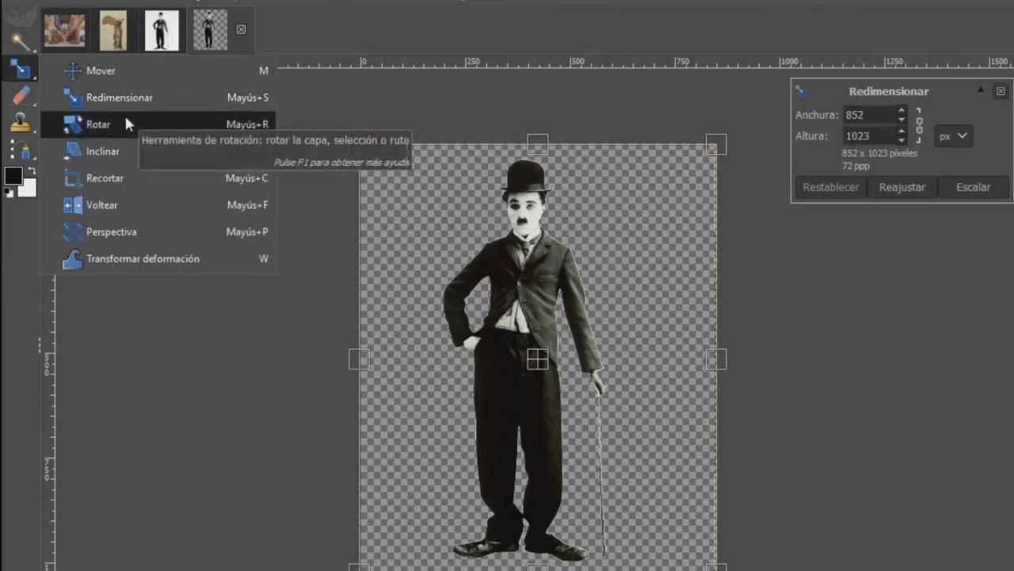
left_click(125, 121)
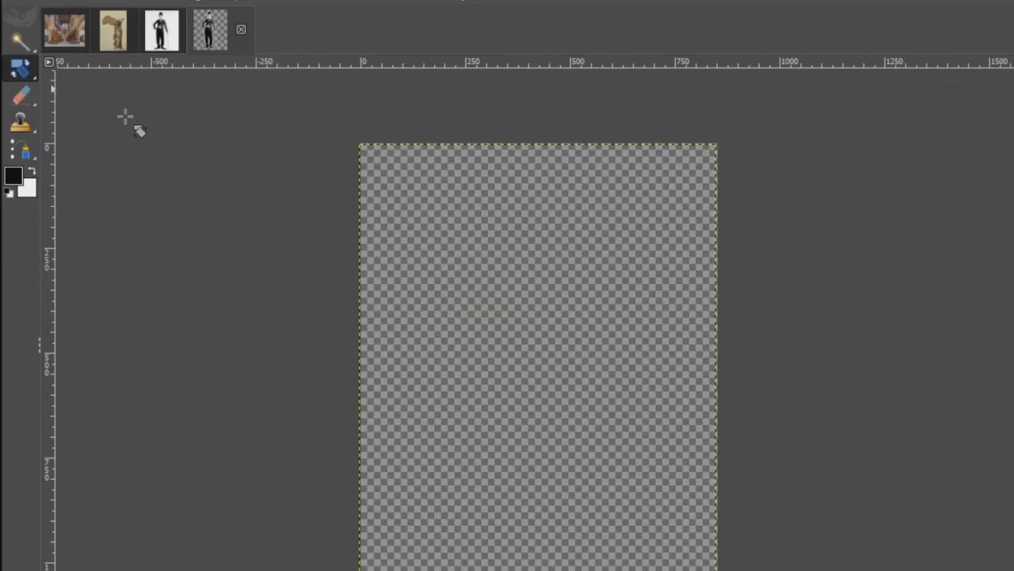
left_click(441, 449)
mouse_move(400, 529)
left_mouse_down()
mouse_move(577, 539)
mouse_move(316, 466)
mouse_move(441, 537)
mouse_move(400, 545)
left_mouse_up()
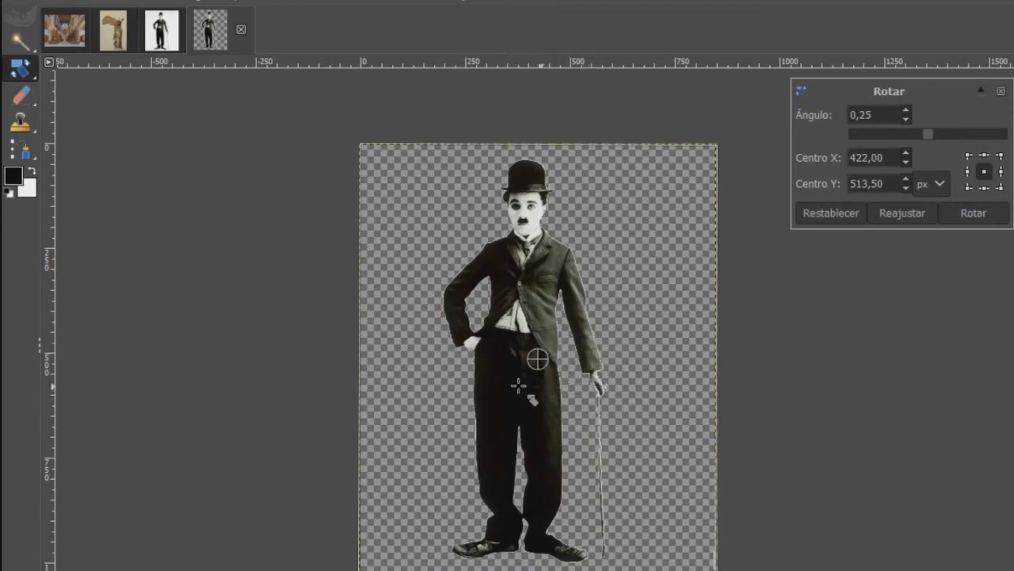
left_click_drag(537, 360, 531, 546)
mouse_move(460, 204)
left_mouse_down()
mouse_move(129, 366)
mouse_move(679, 324)
mouse_move(495, 242)
left_mouse_up()
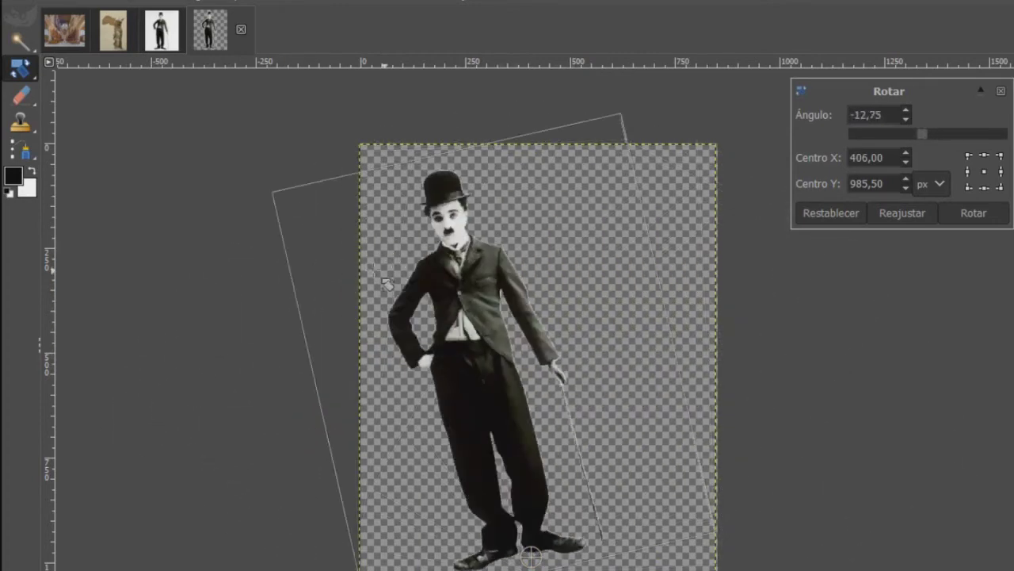
mouse_move(596, 287)
left_mouse_down()
mouse_move(494, 325)
mouse_move(513, 339)
left_mouse_up()
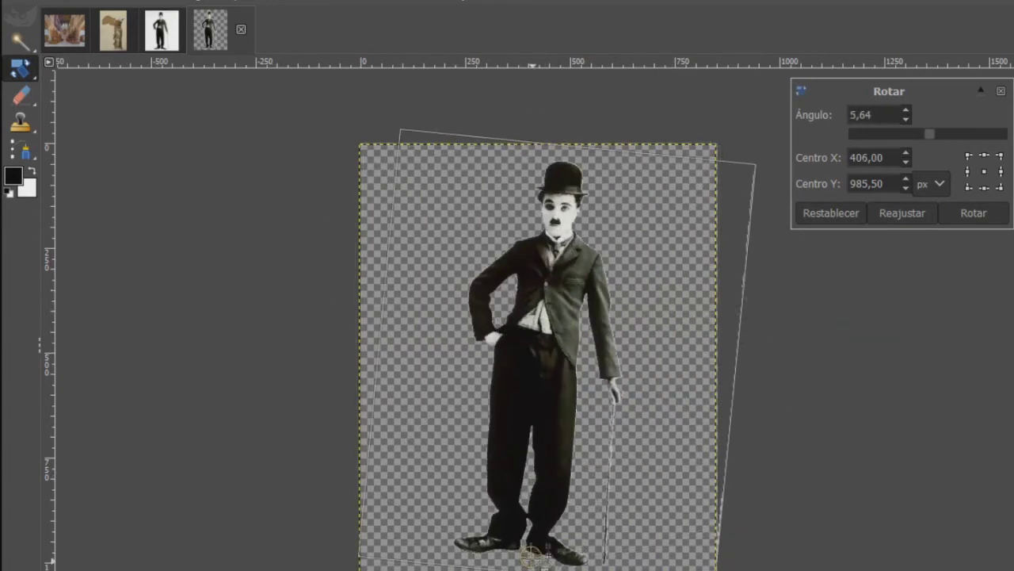
left_click_drag(547, 553, 557, 357)
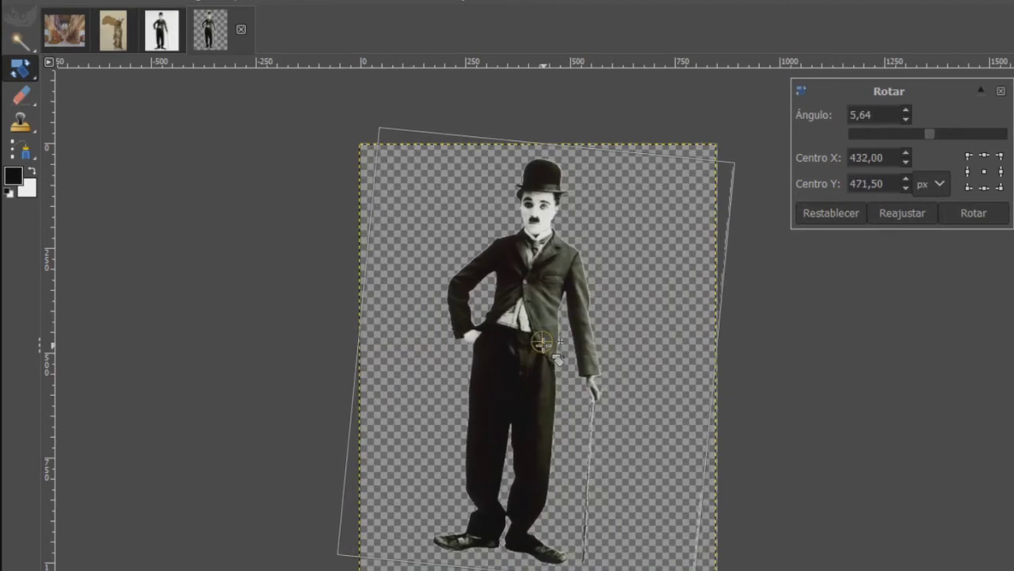
left_click(1001, 91)
mouse_move(20, 69)
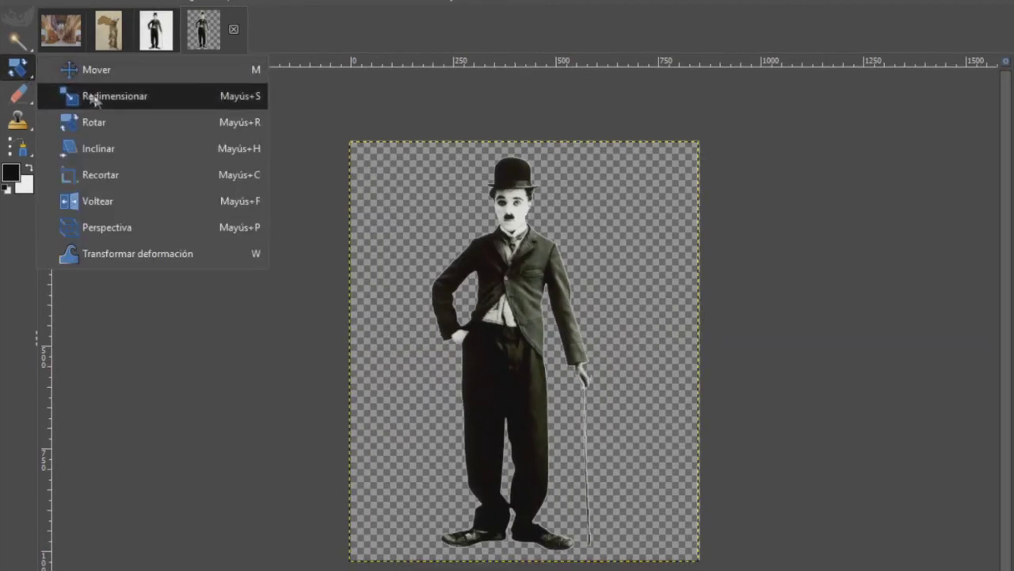
- Test strong Inclinar slants on the Chaplin layer, then apply a slight magnitude-14 shear
left_click(118, 148)
left_click(456, 225)
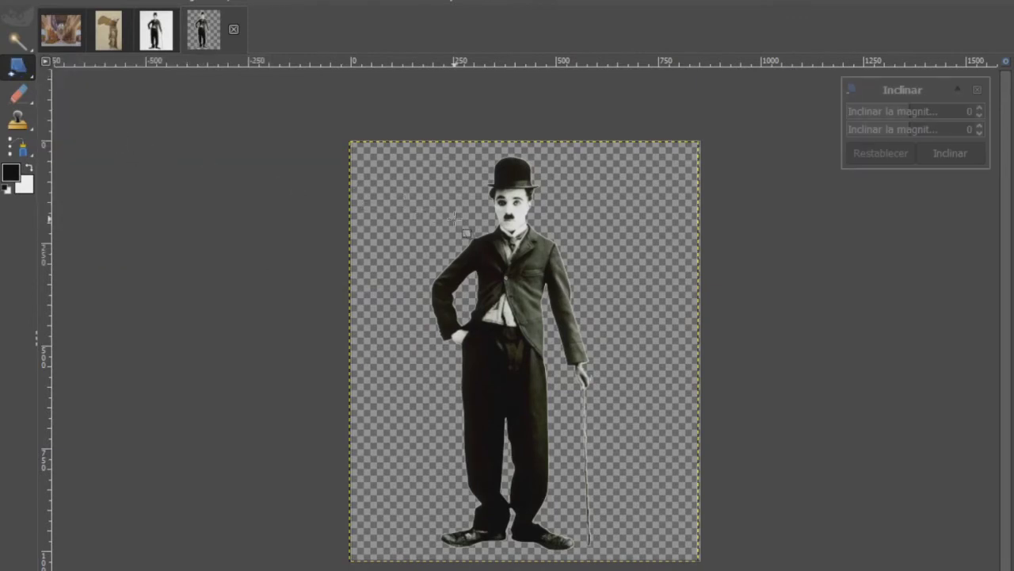
left_click_drag(402, 184, 680, 213)
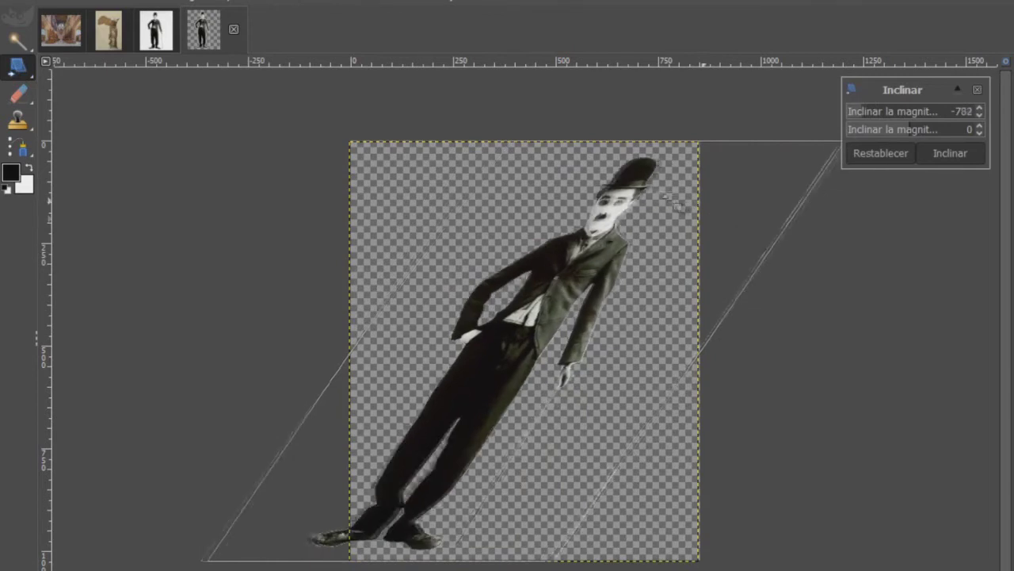
mouse_move(680, 213)
left_mouse_down()
mouse_move(374, 192)
mouse_move(323, 236)
mouse_move(721, 284)
left_mouse_up()
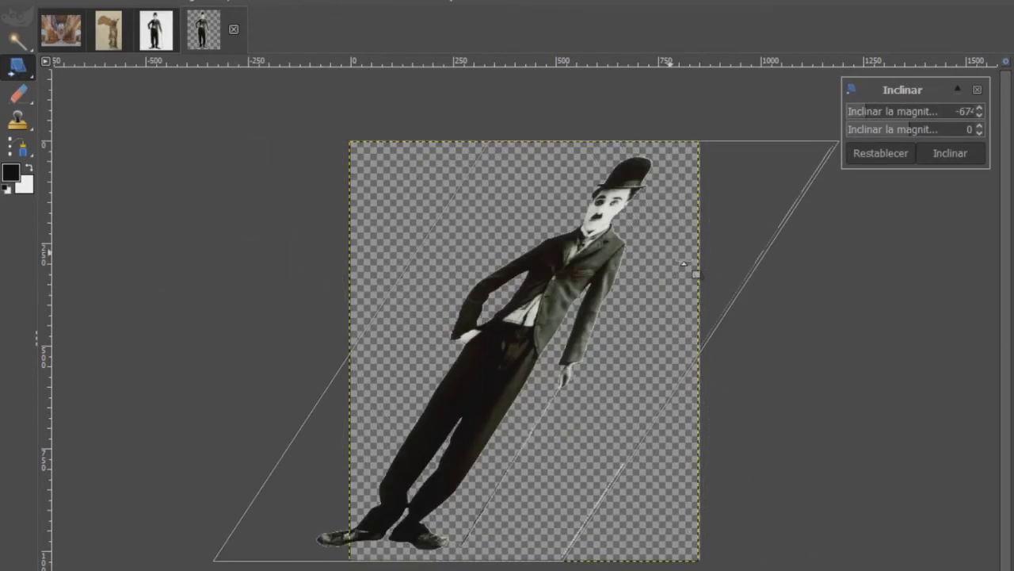
mouse_move(722, 283)
left_mouse_down()
mouse_move(208, 242)
mouse_move(160, 260)
mouse_move(310, 226)
mouse_move(389, 240)
mouse_move(395, 231)
left_mouse_up()
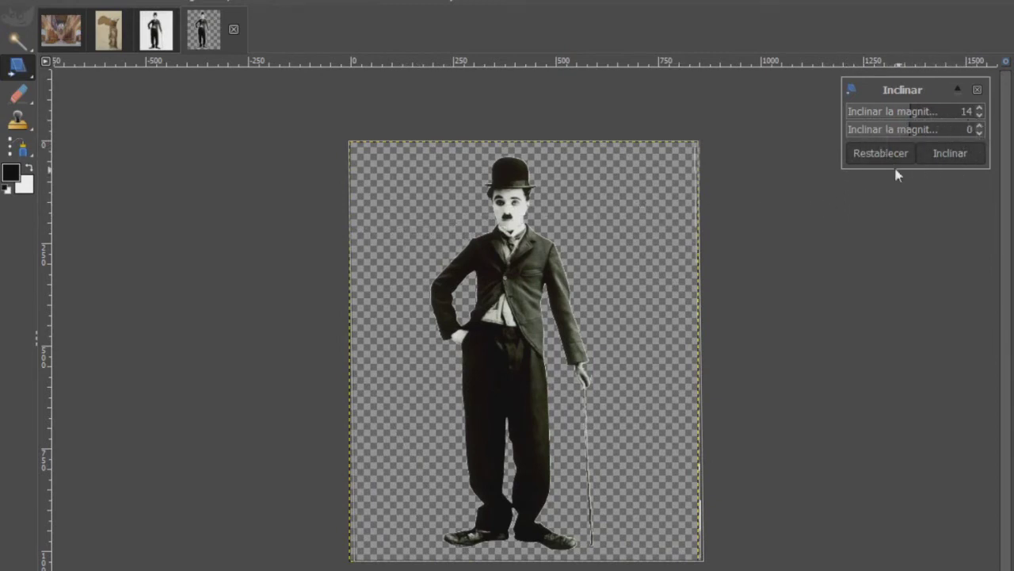
left_click(950, 154)
key("shift+c")
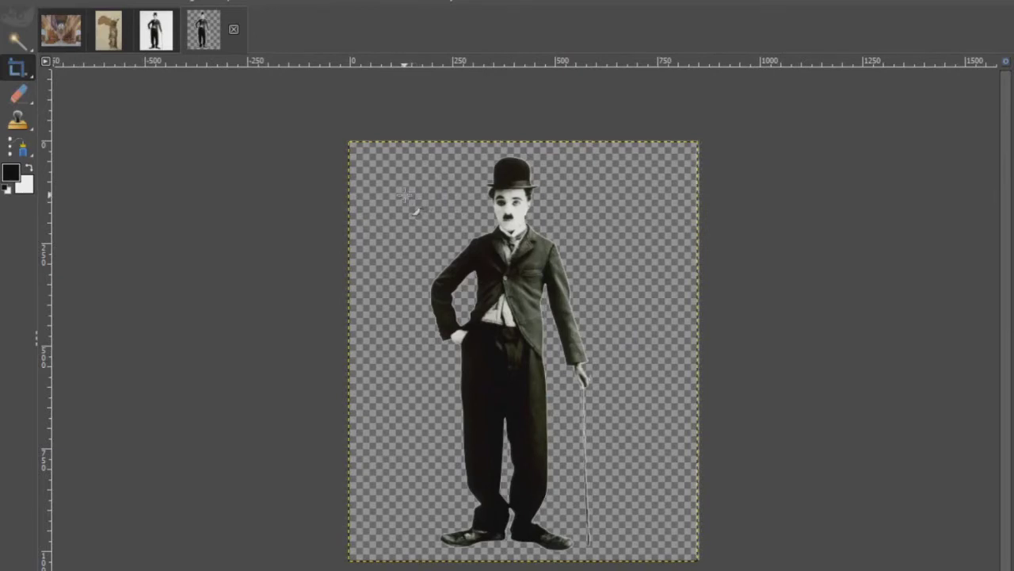
- Crop the canvas to a left-widened frame around Chaplin, then undo the crop
left_click_drag(392, 142, 658, 563)
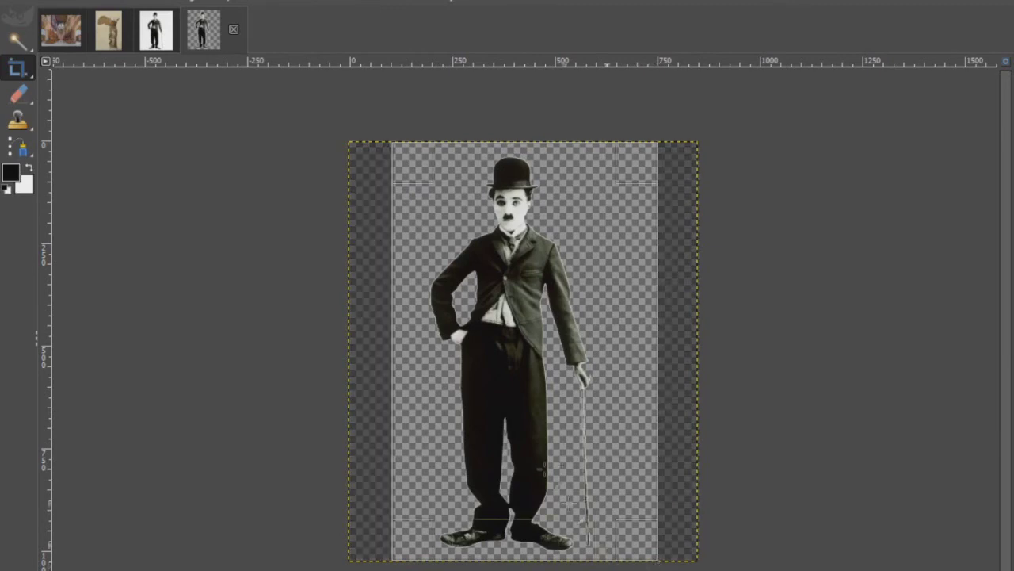
left_click_drag(393, 362, 370, 366)
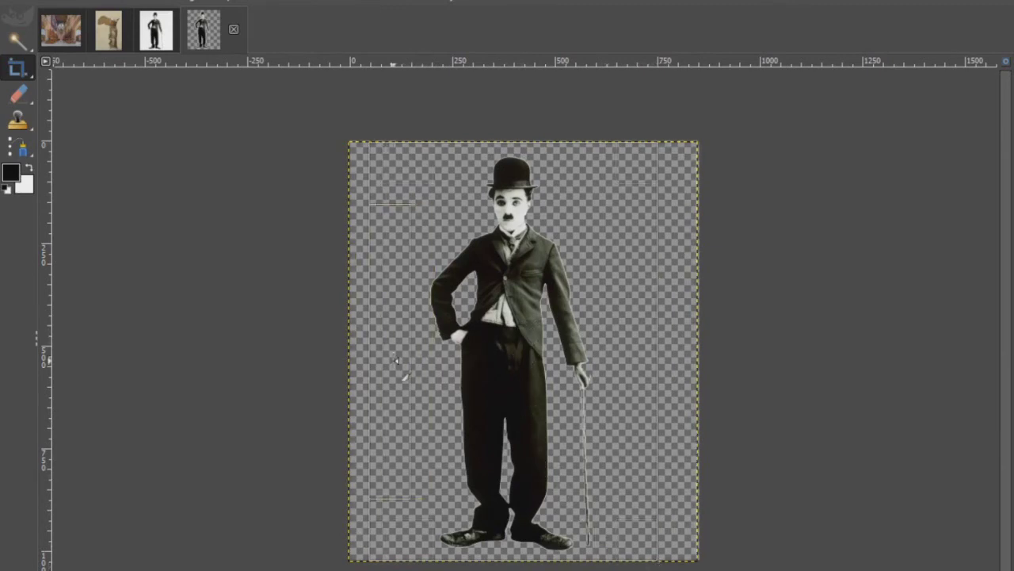
key("Return")
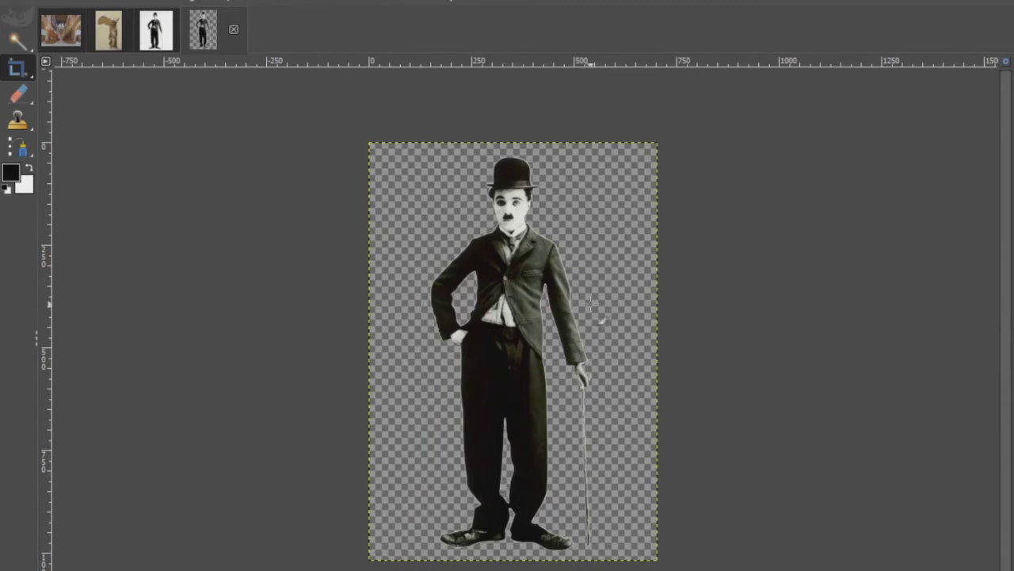
key("ctrl+z")
key("ctrl+z")
left_click(120, 193)
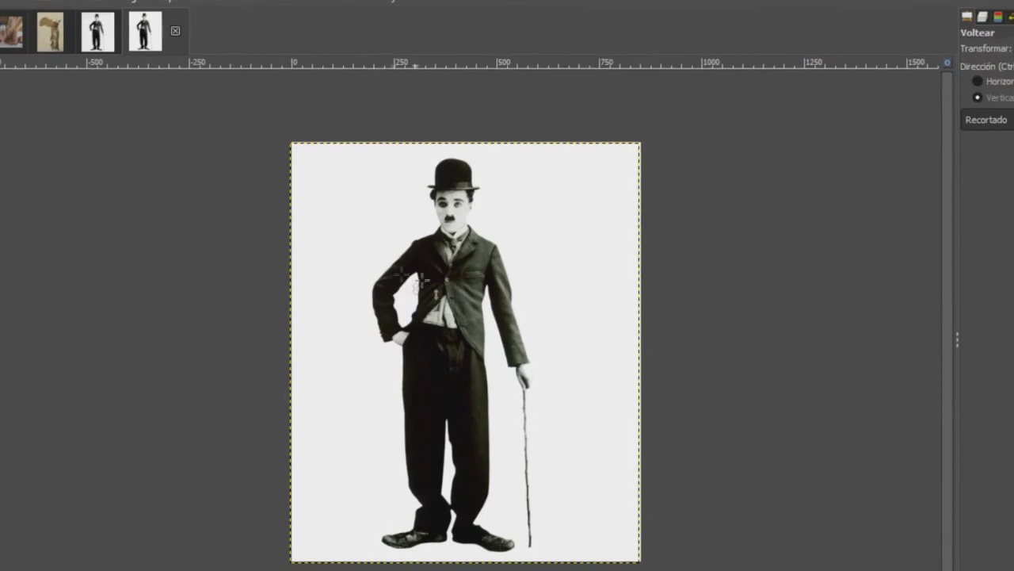
- Flip the white-backed Chaplin photo vertically and back, then mirror it horizontally twice
left_click(331, 293)
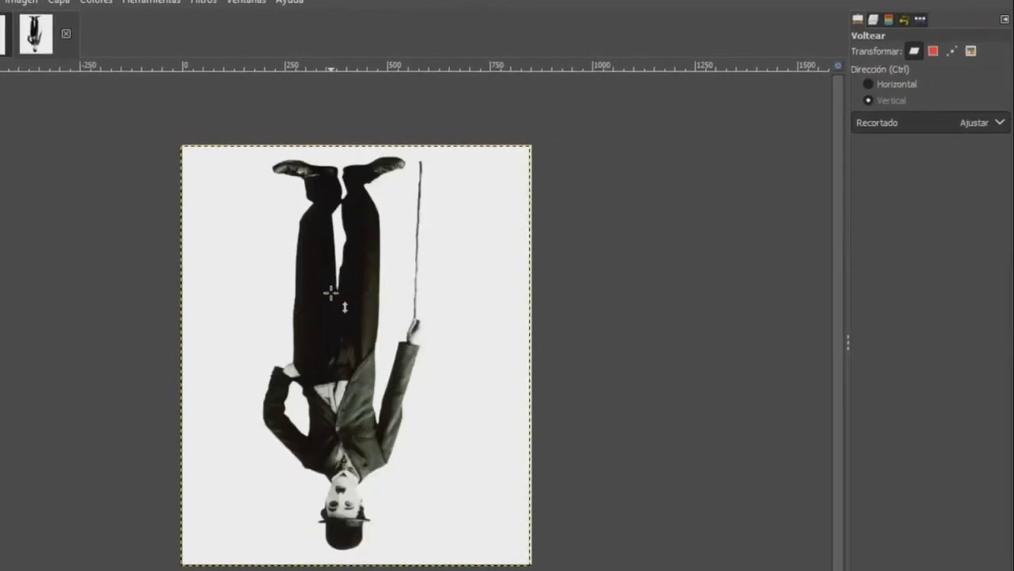
left_click(330, 293)
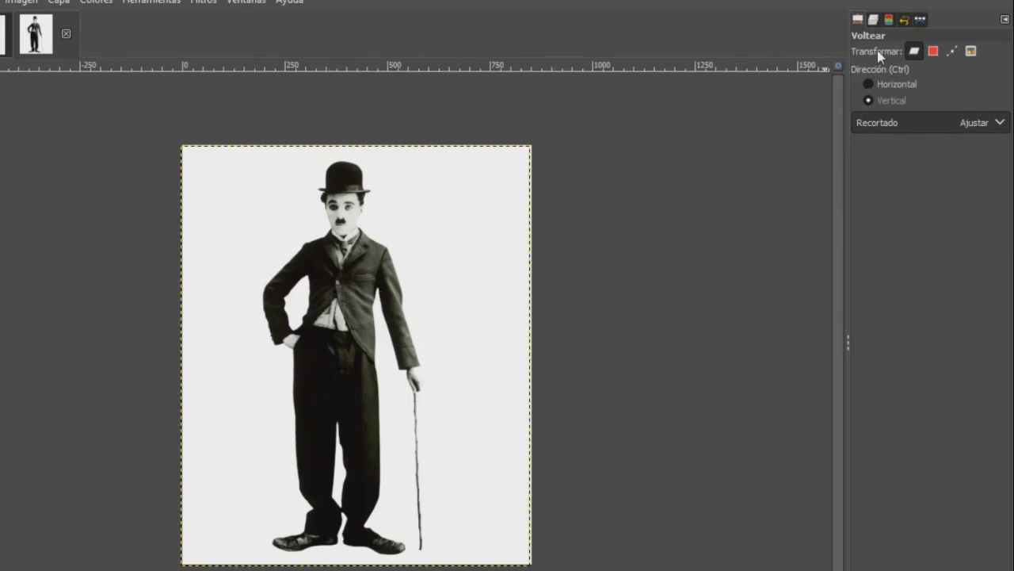
left_click(871, 84)
left_click(319, 300)
left_click(319, 299)
left_click(1, 73)
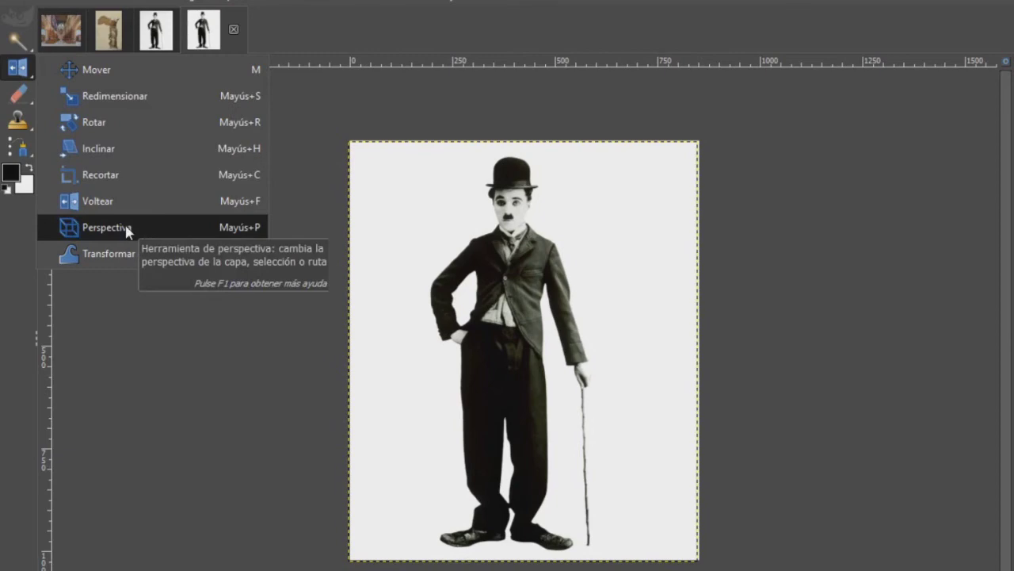
- On the cathedral photo, place vertical guides along the left and right pillars
left_click(127, 230)
left_click(68, 33)
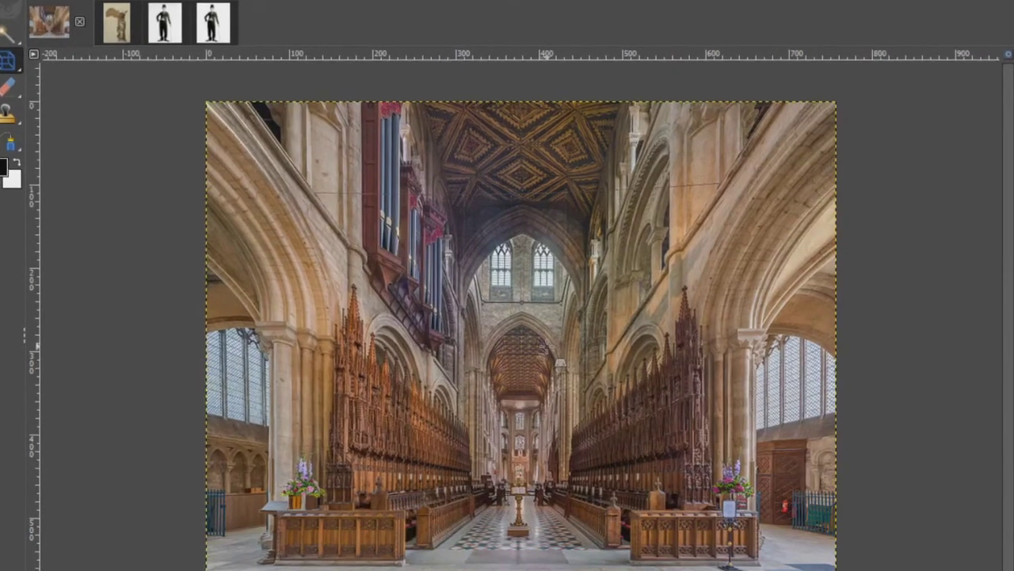
left_click_drag(23, 333, 260, 303)
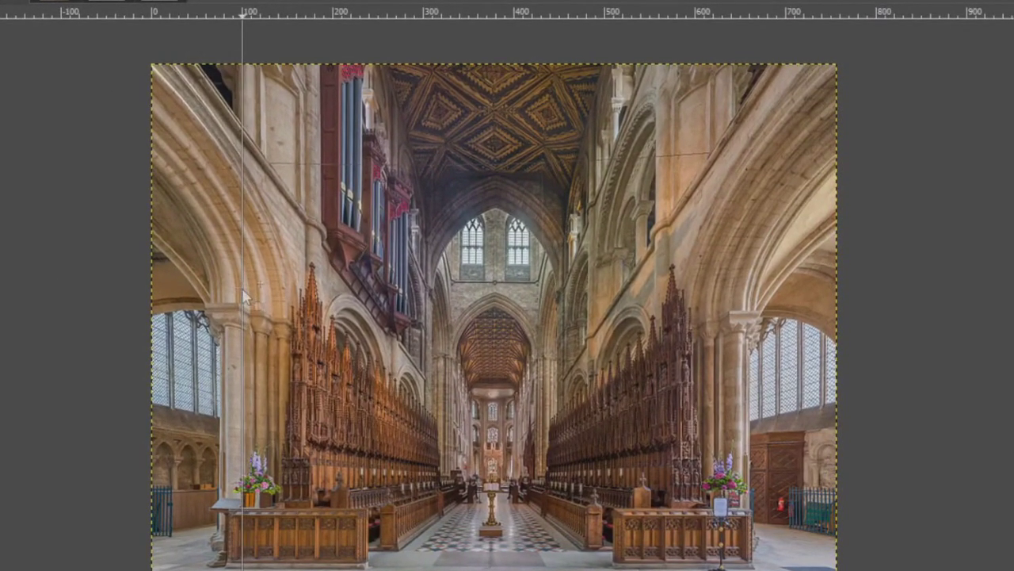
left_click_drag(244, 298, 245, 299)
left_click_drag(4, 309, 714, 319)
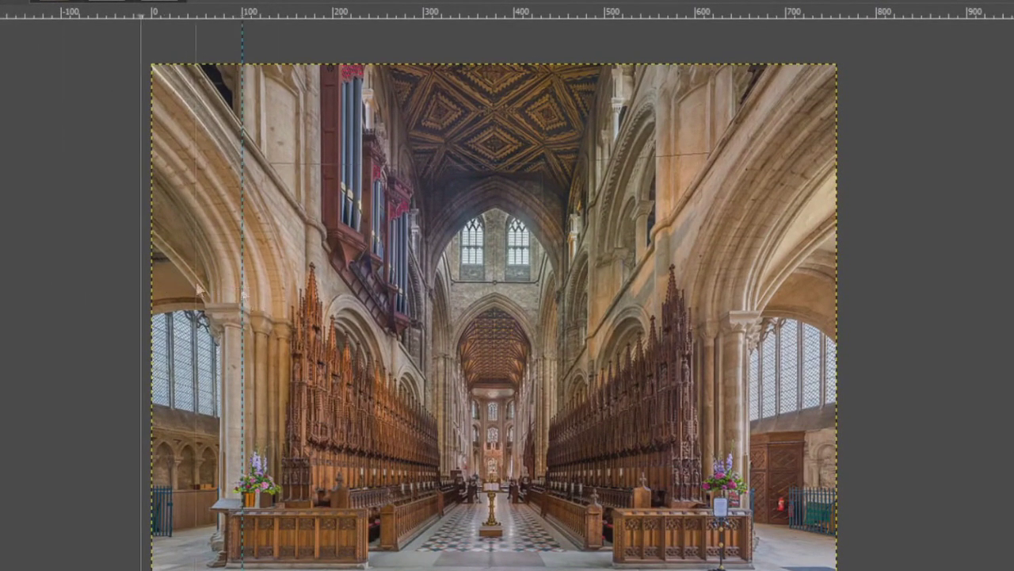
left_click_drag(714, 320, 714, 319)
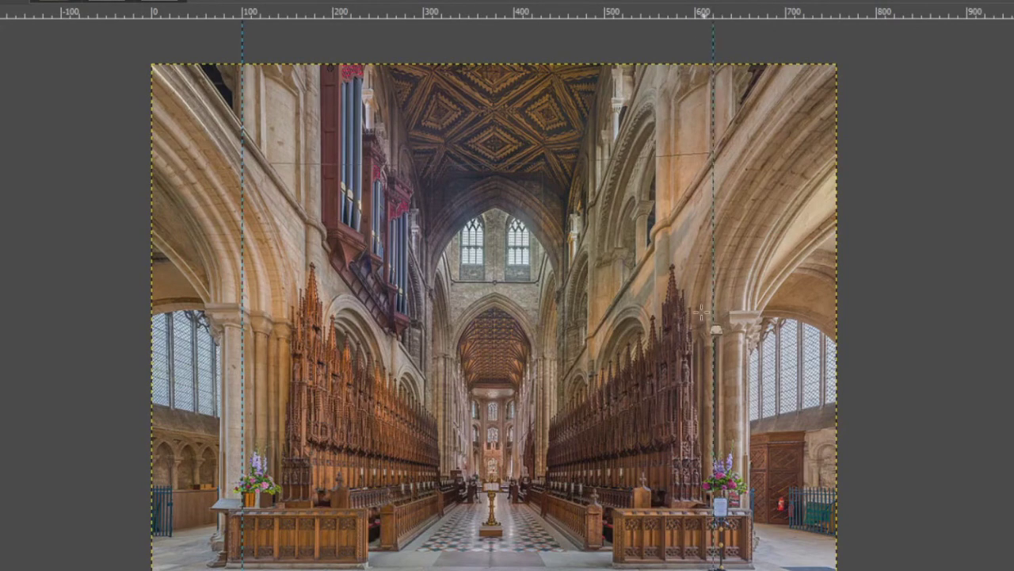
- Pull both top perspective corners inward until the pillars are vertical, and apply Transformar
left_click(443, 184)
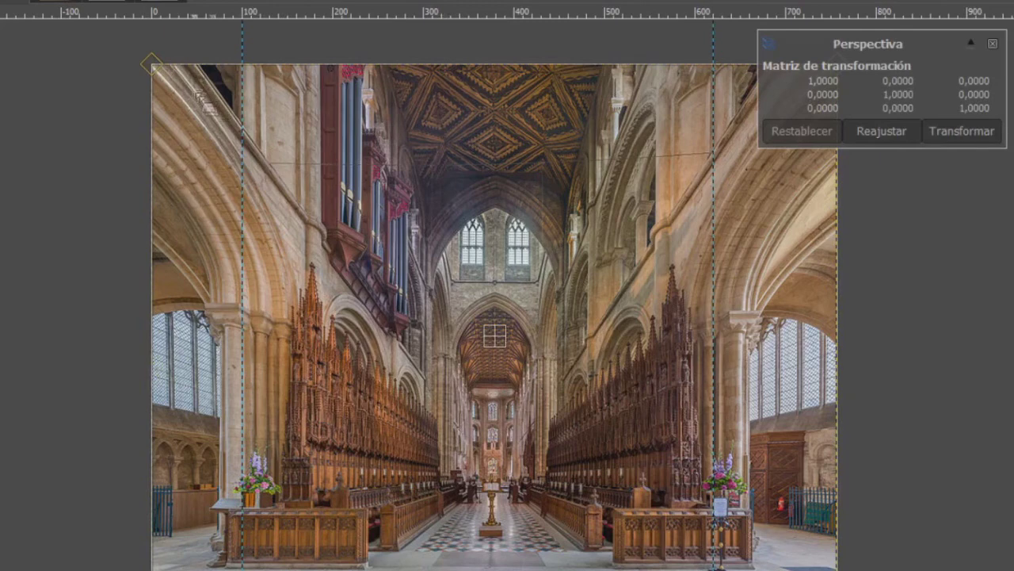
left_click_drag(157, 68, 163, 71)
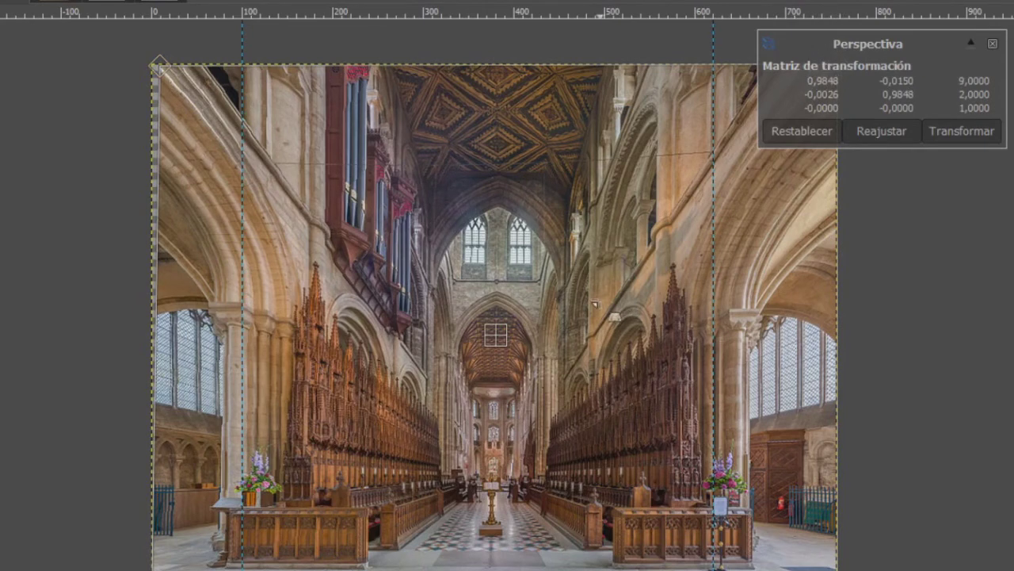
scroll(456, 268, "down", 1)
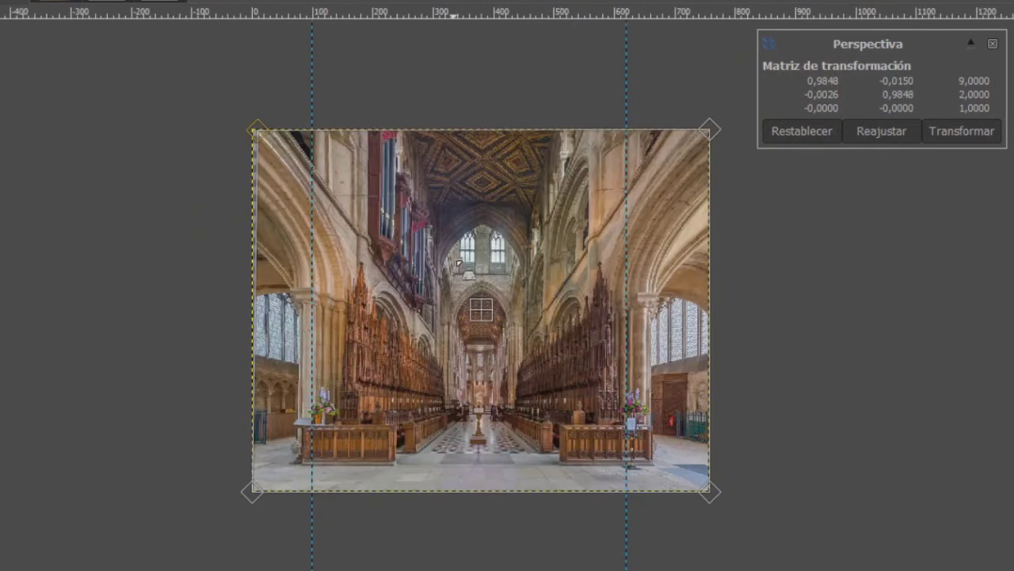
left_click_drag(703, 135, 696, 135)
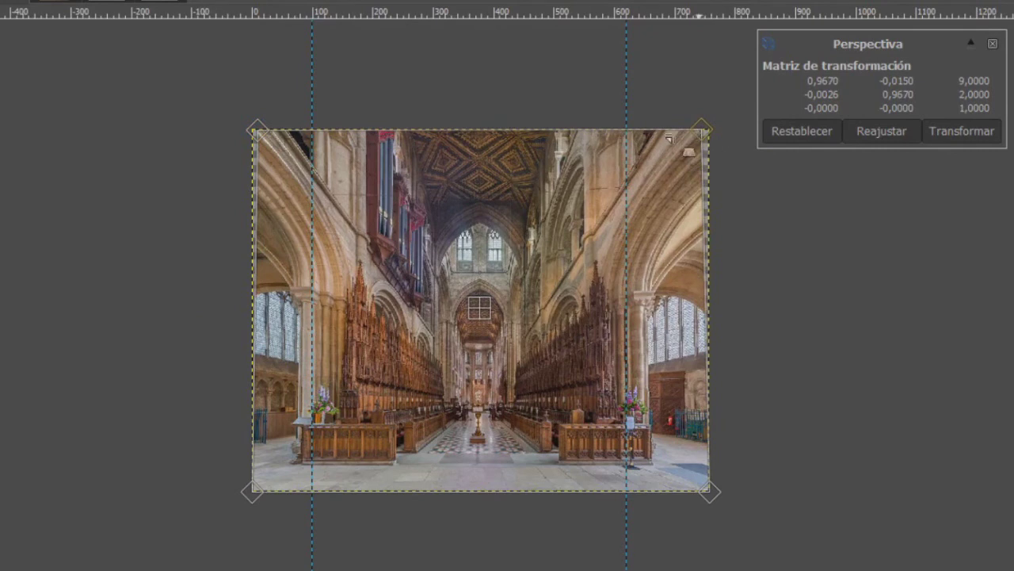
left_click_drag(265, 143, 267, 141)
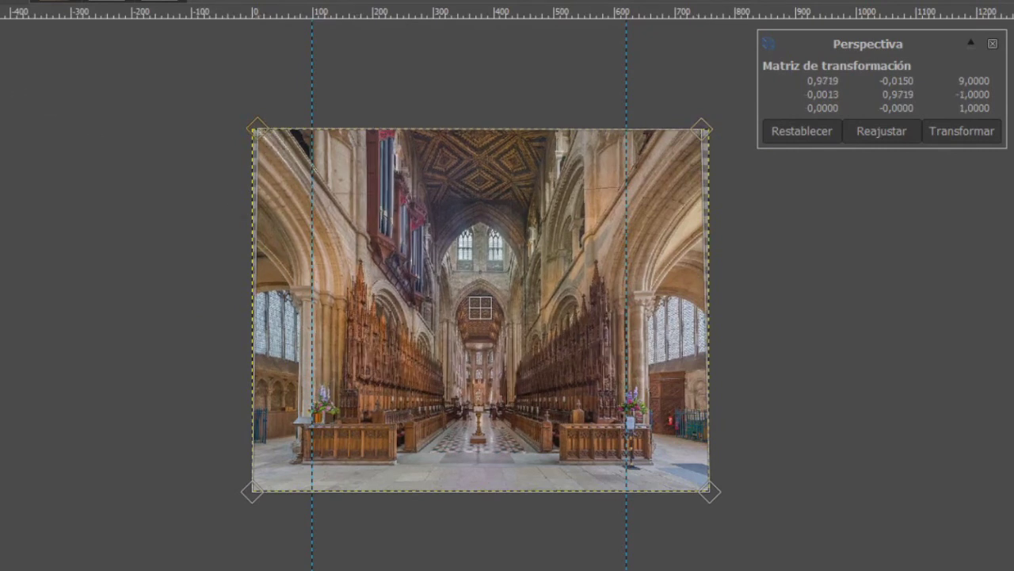
left_click(952, 133)
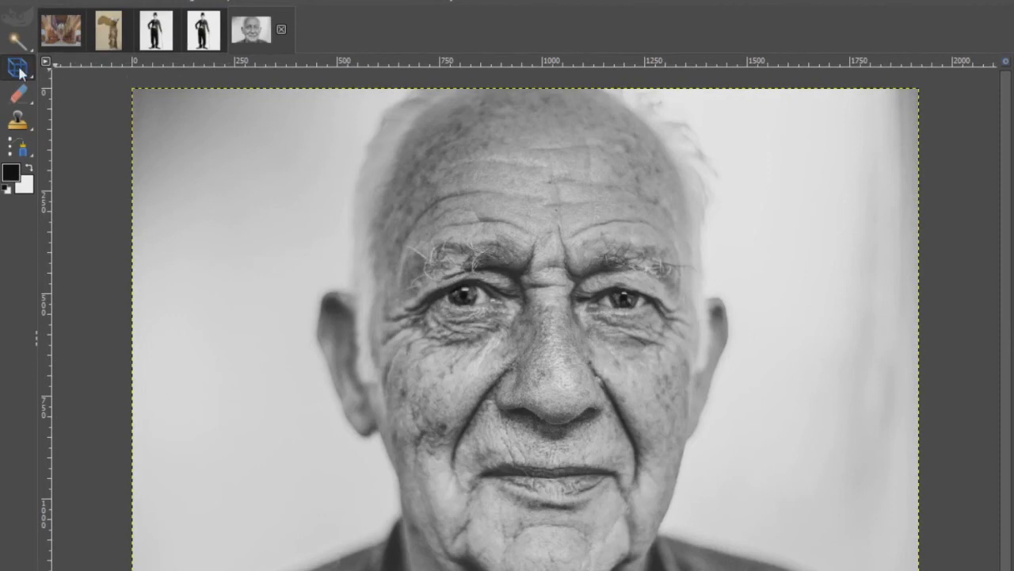
- Set Warp Transform's brush size to 489,52 on the portrait and show the Layers list
left_click(100, 254)
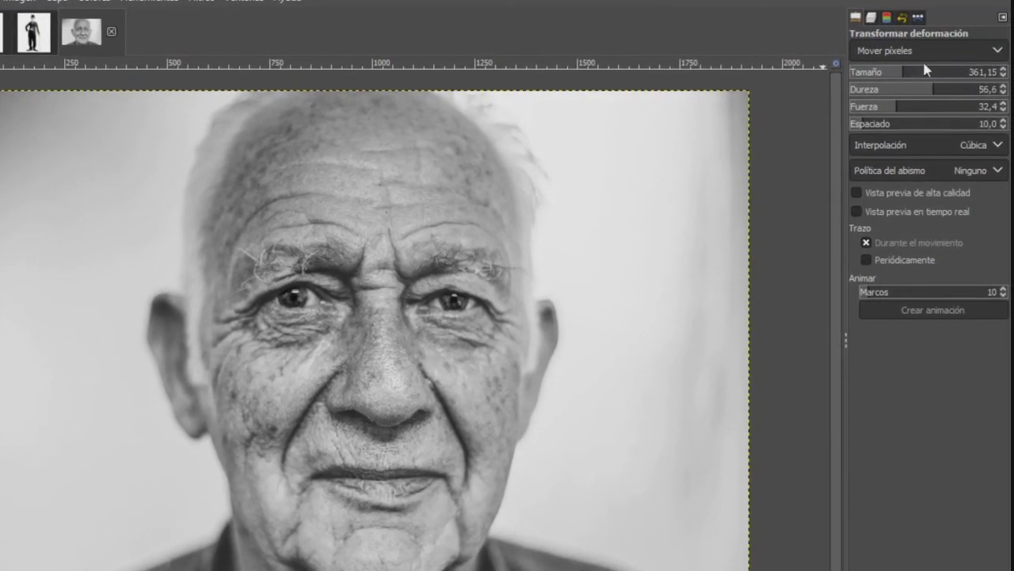
left_click(921, 71)
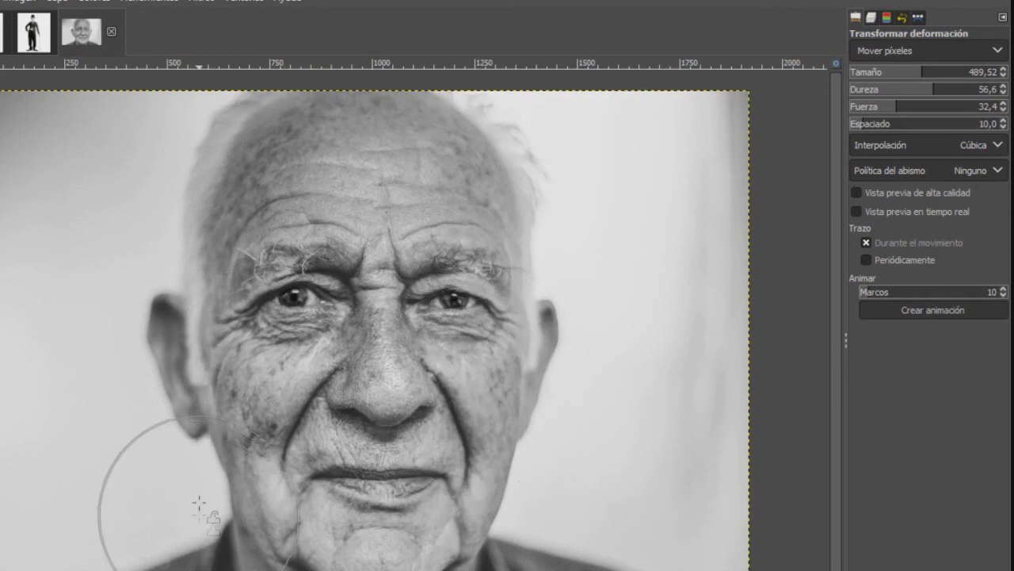
key("ctrl+l")
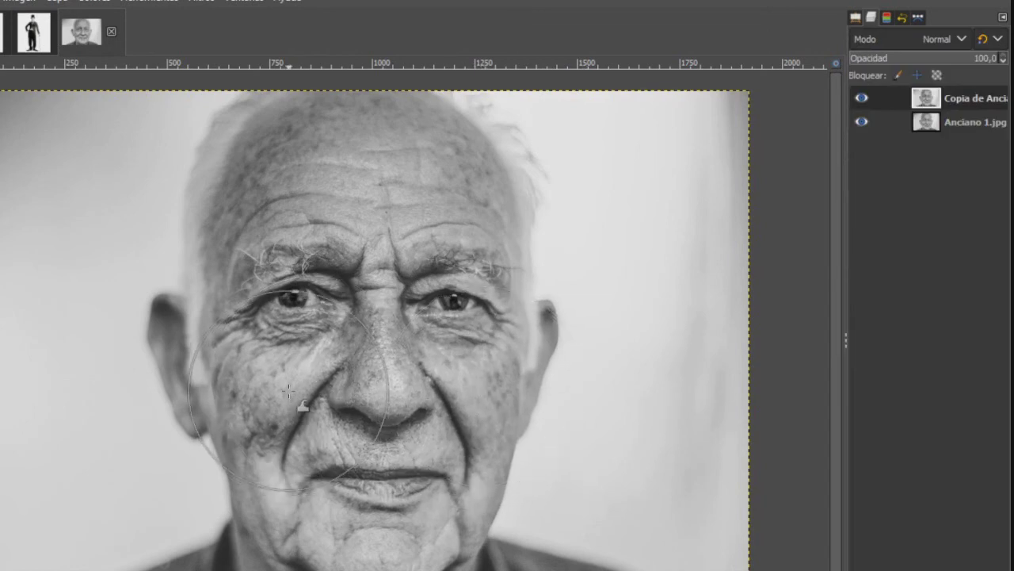
left_click(863, 98)
left_click(862, 99)
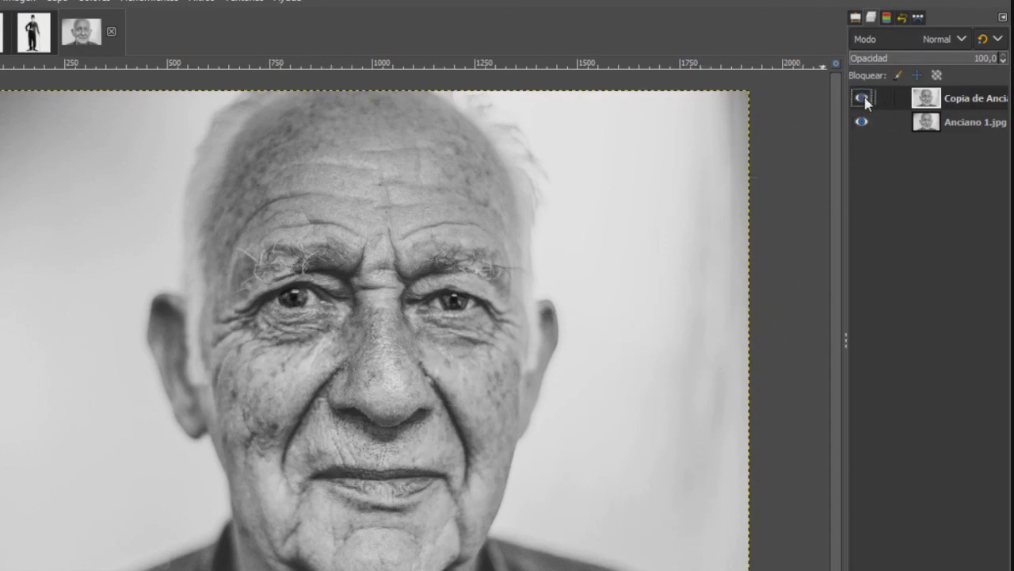
left_click(862, 99)
left_click(863, 98)
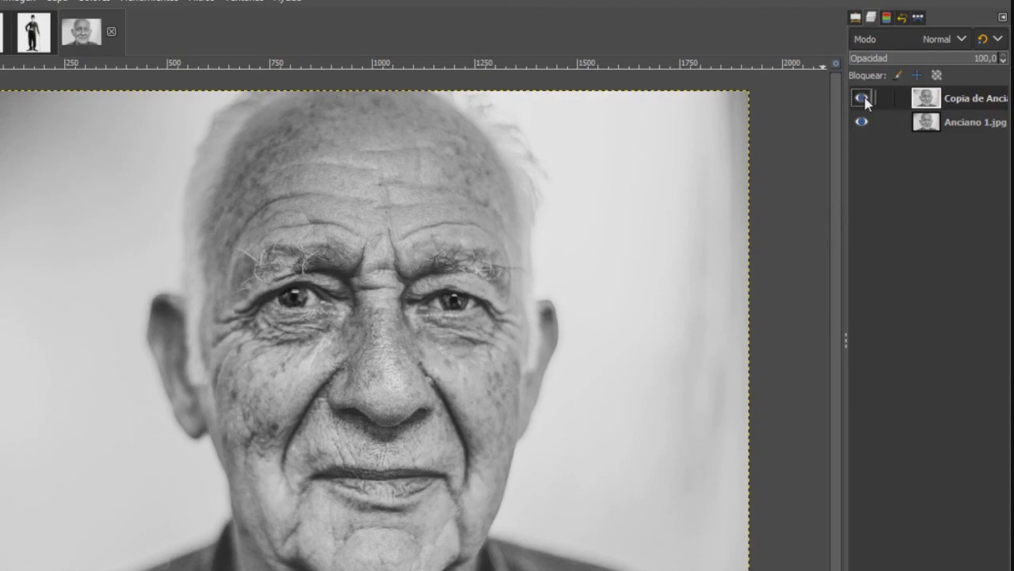